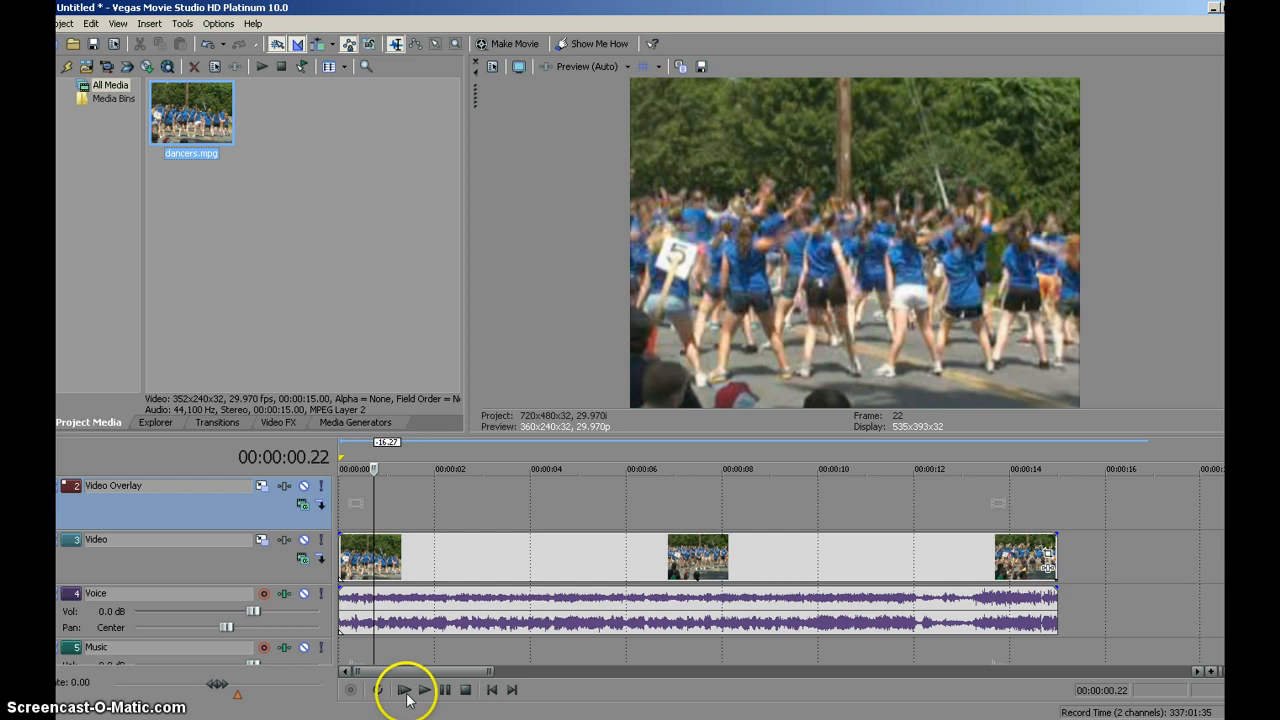
- Add a Solid Background text title at the start of the Video Overlay track and replace its sample text with "Dancers"
click(358, 422)
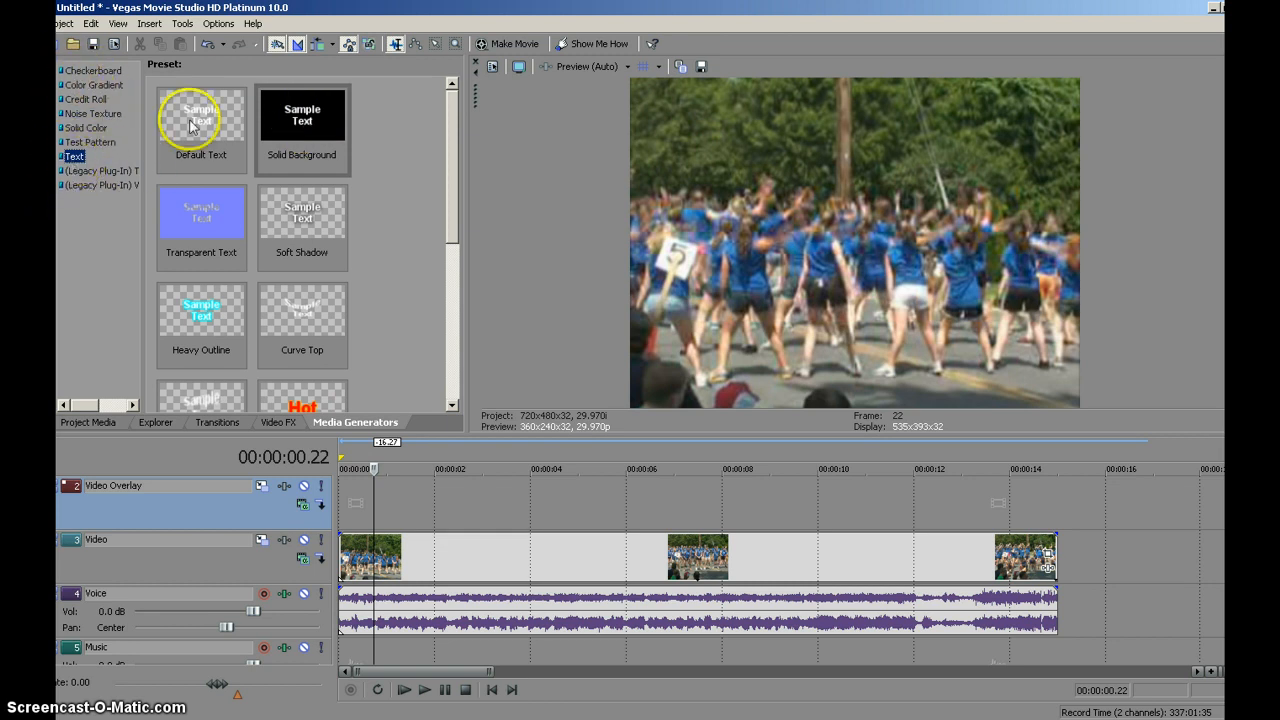
drag(279, 136, 343, 500)
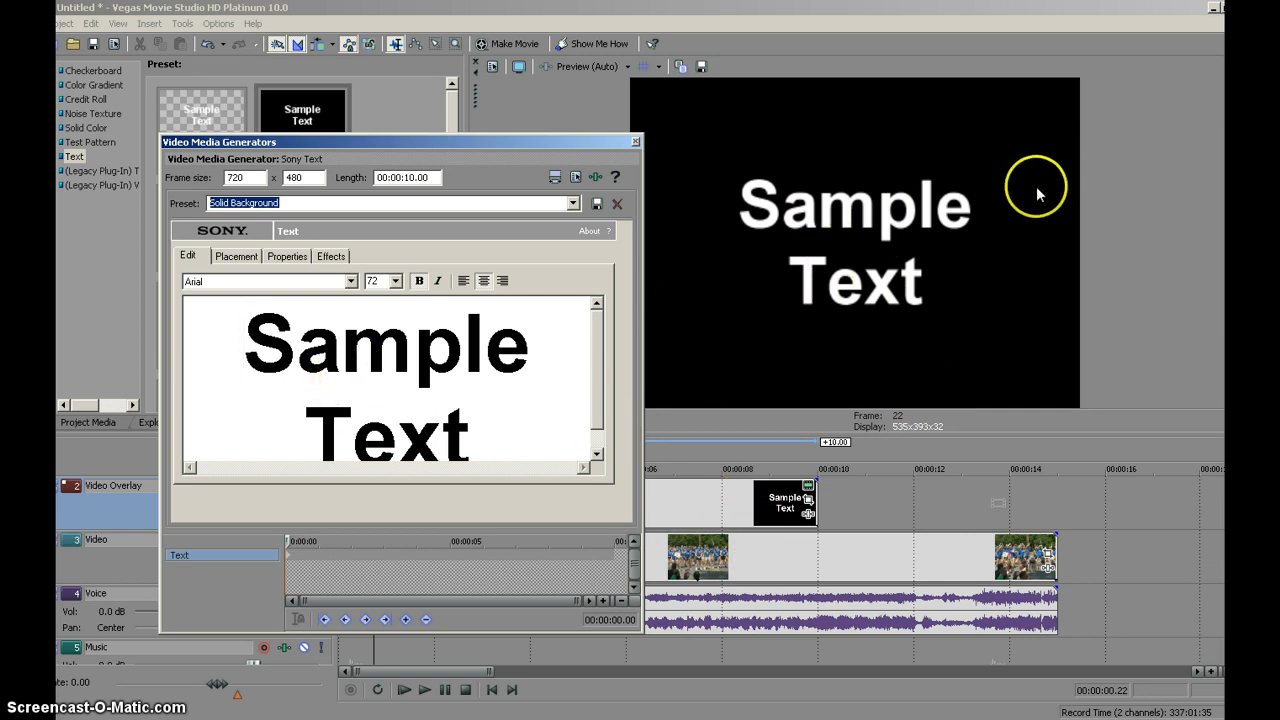
double_click(344, 369)
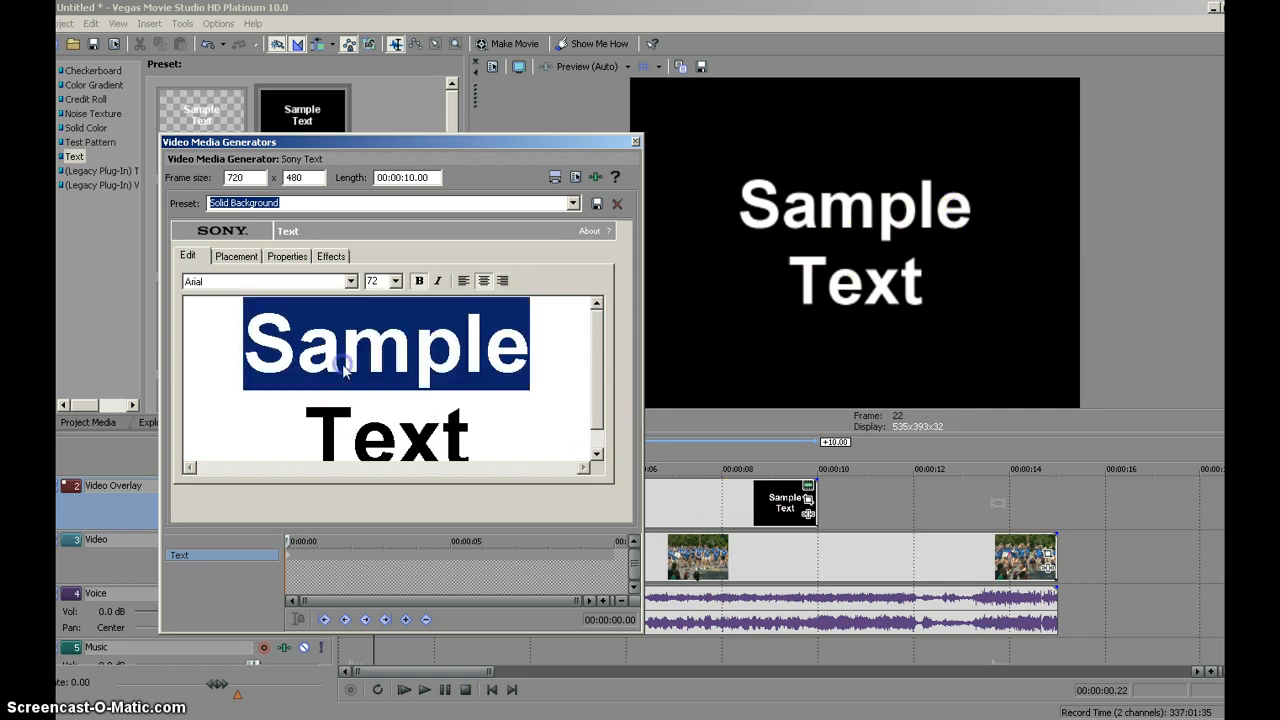
key(ctrl+a)
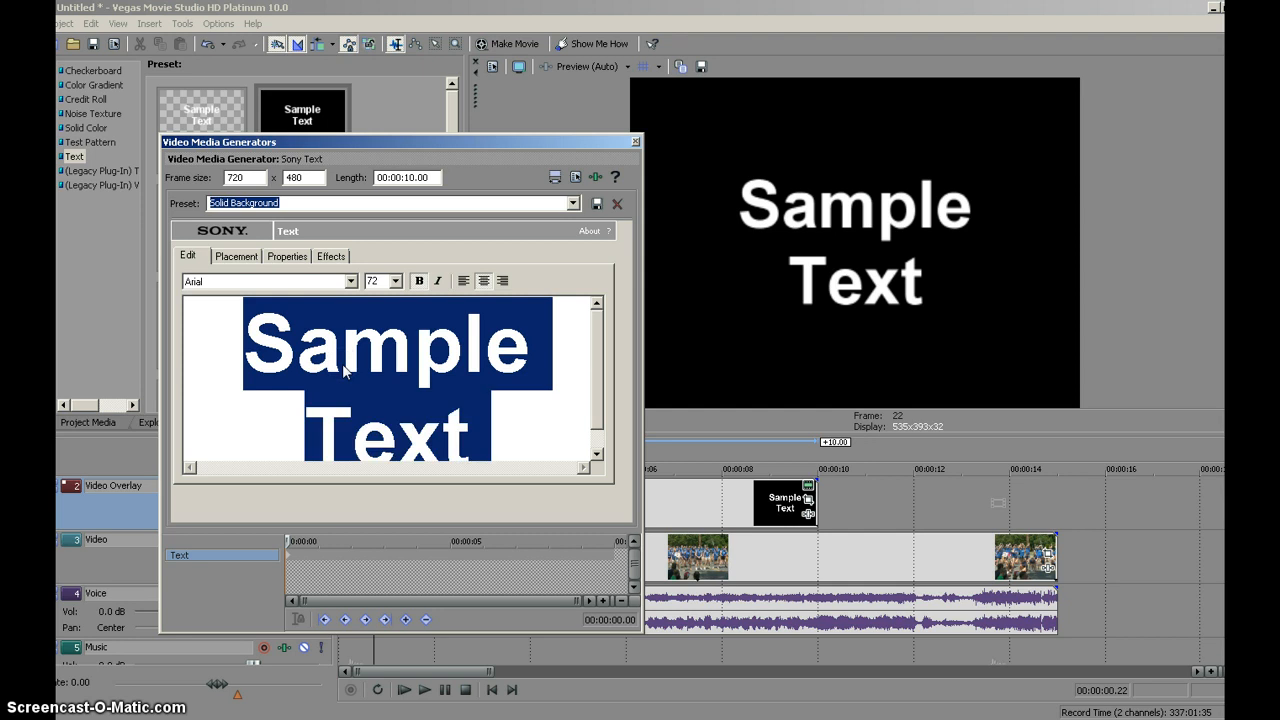
text(Dancers)
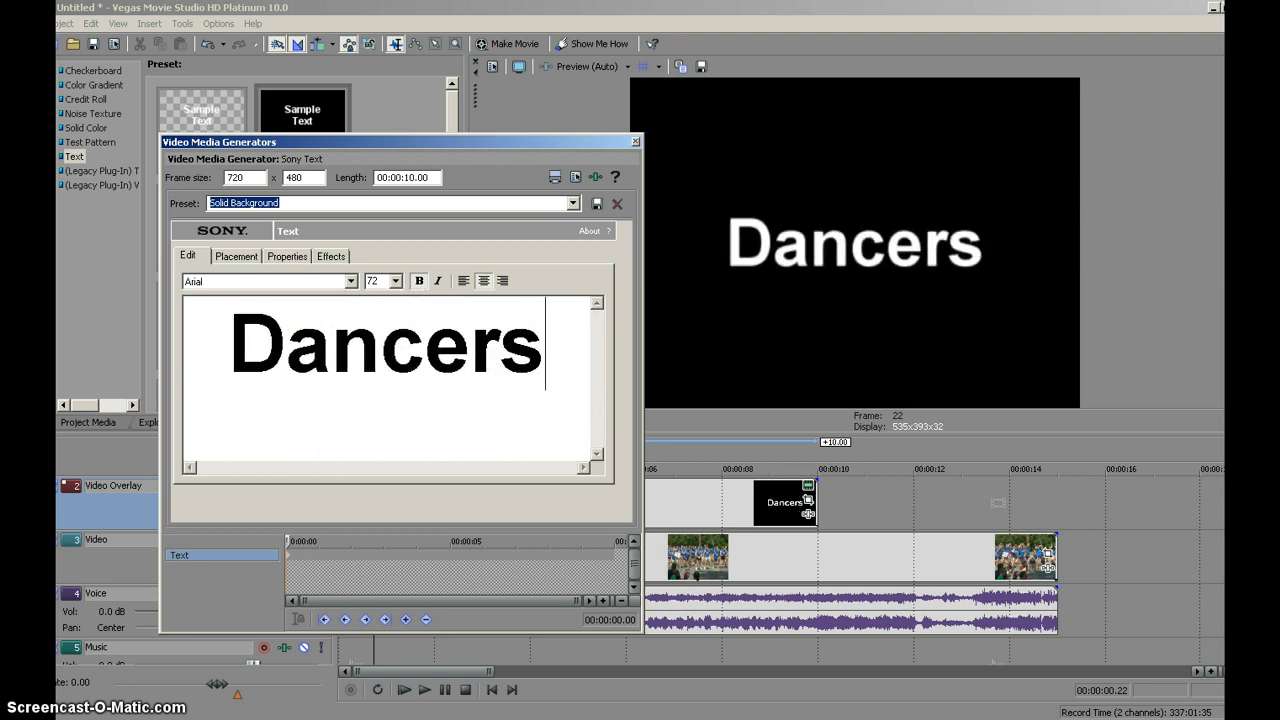
- Set the font size of the whole "Dancers" title text to 60
key(ctrl+a)
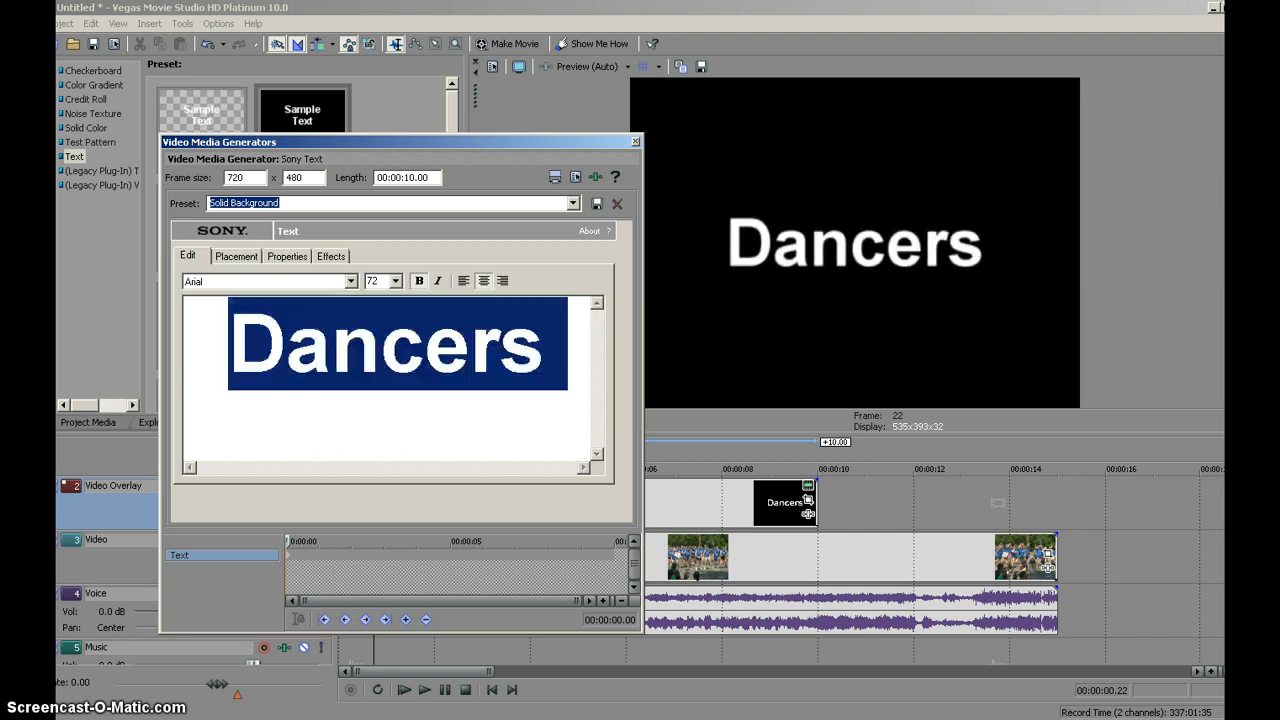
click(396, 283)
click(388, 464)
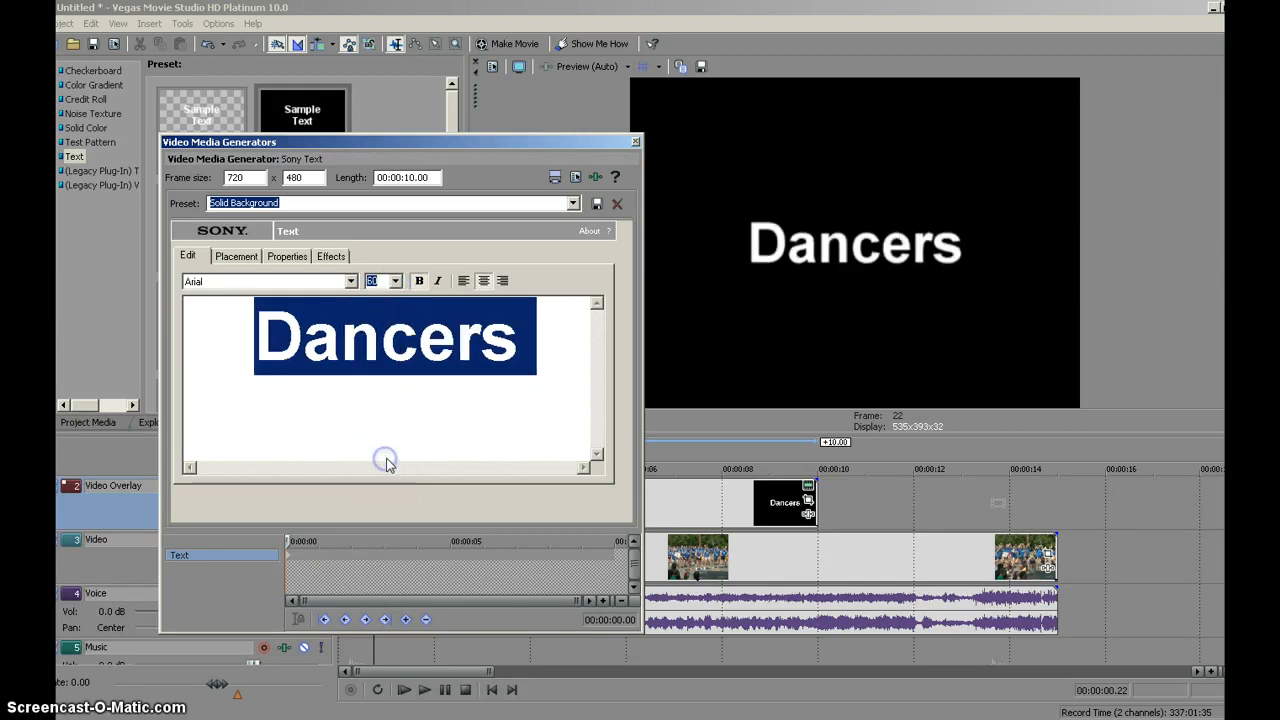
- Add a second line under "Dancers" reading "By" followed by the author's full name
click(520, 350)
key(Return)
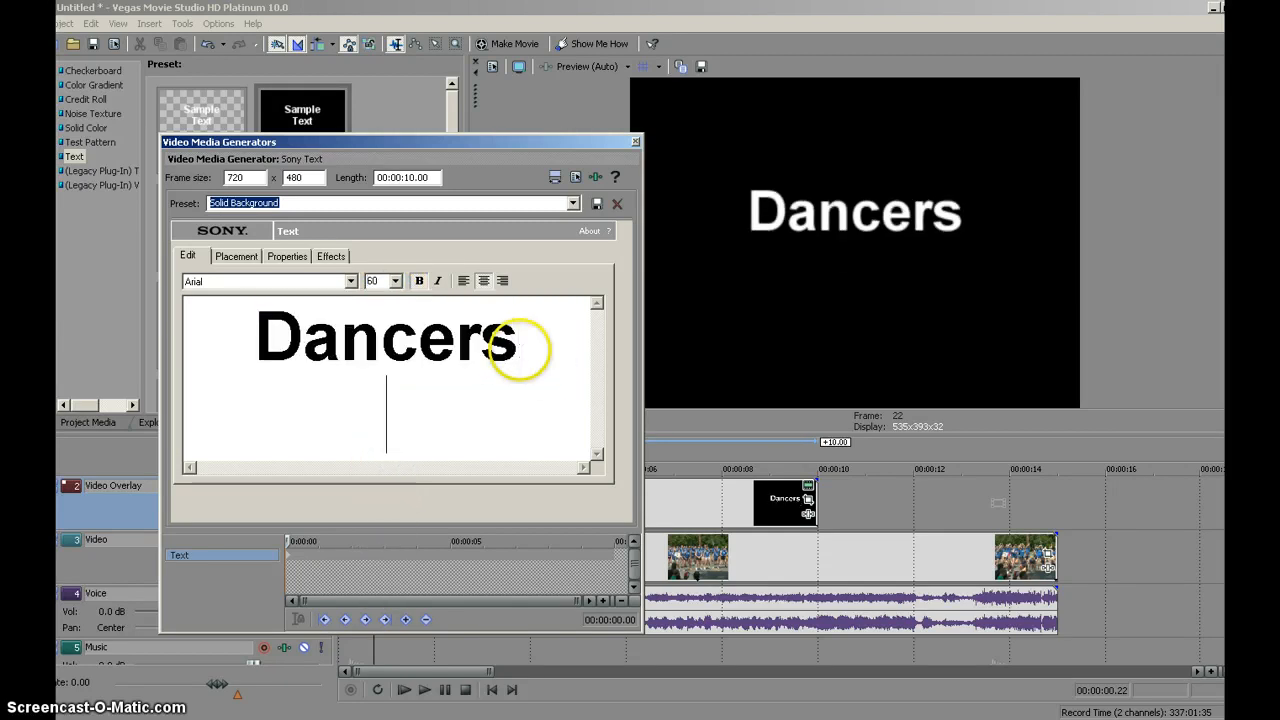
text(By)
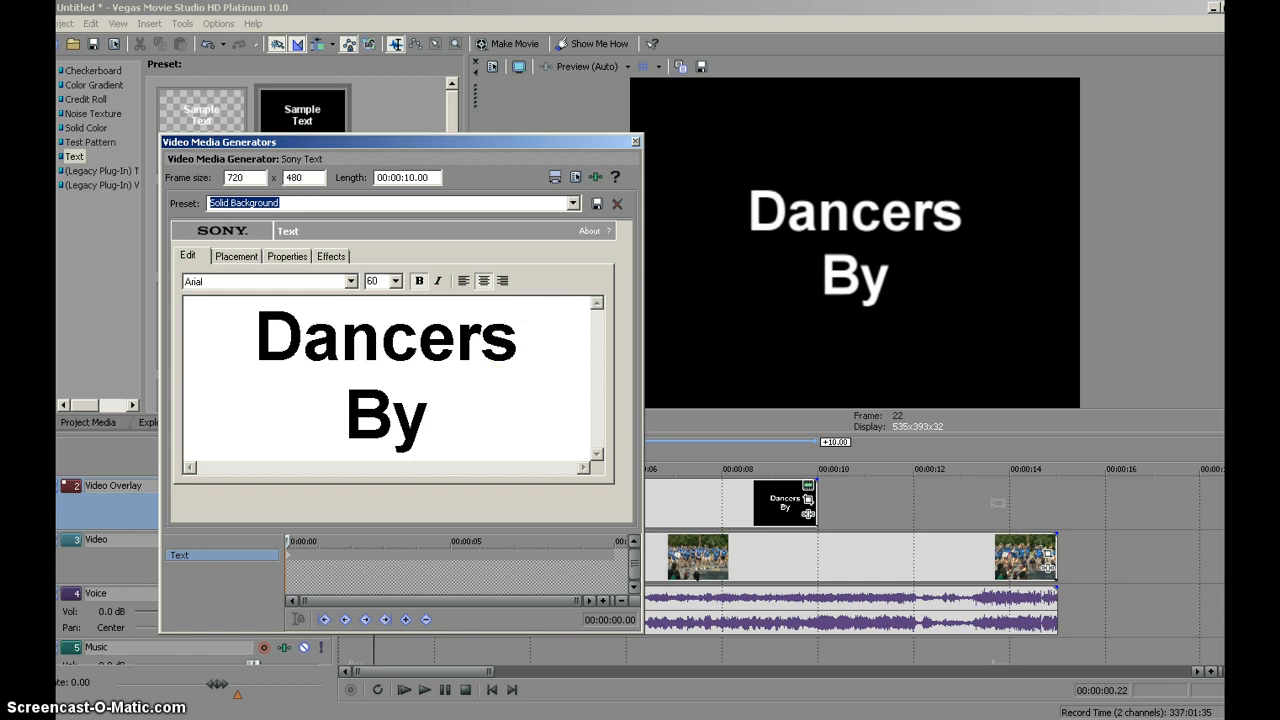
text( Jac)
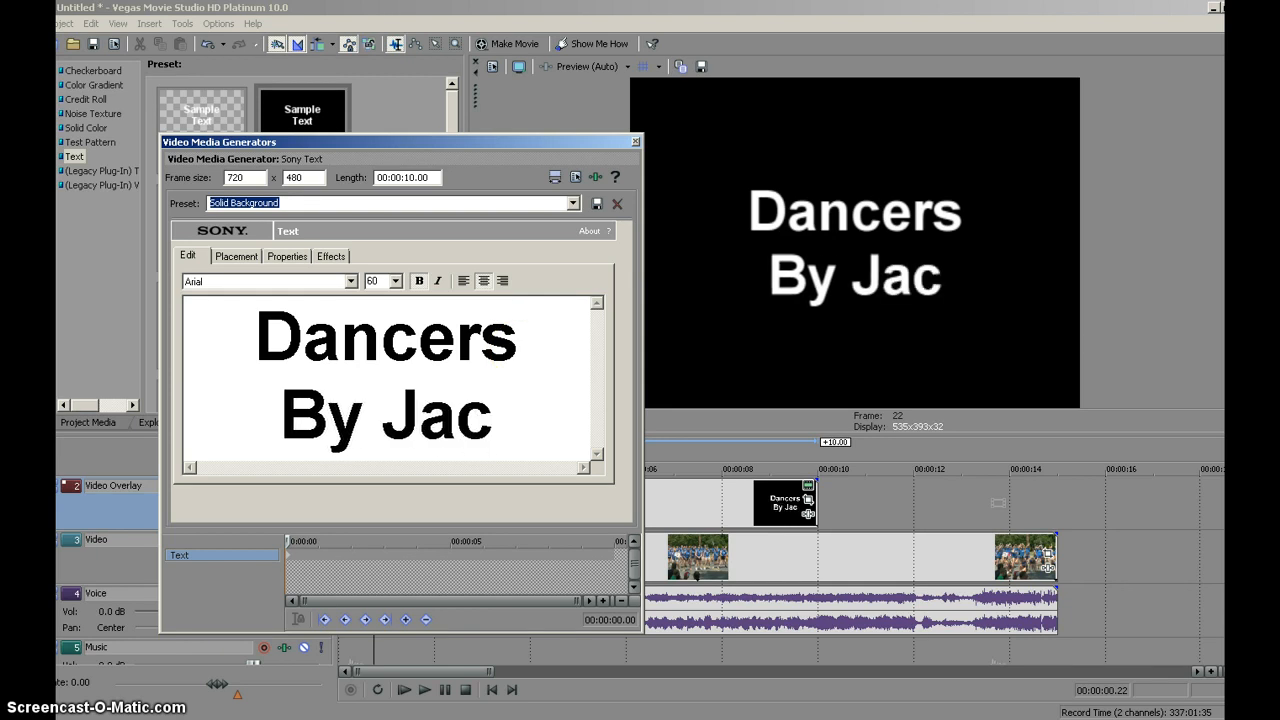
text(k Dwons)
key(BackSpace)
key(BackSpace)
key(BackSpace)
key(BackSpace)
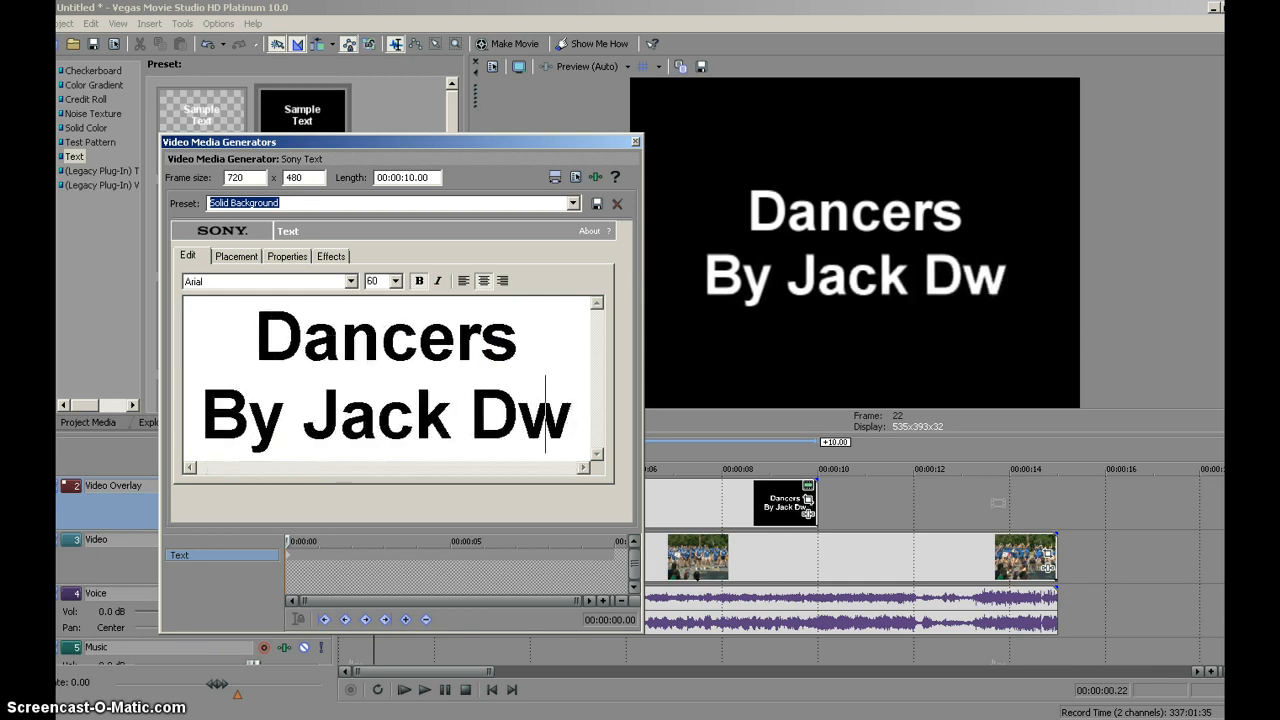
text(owns)
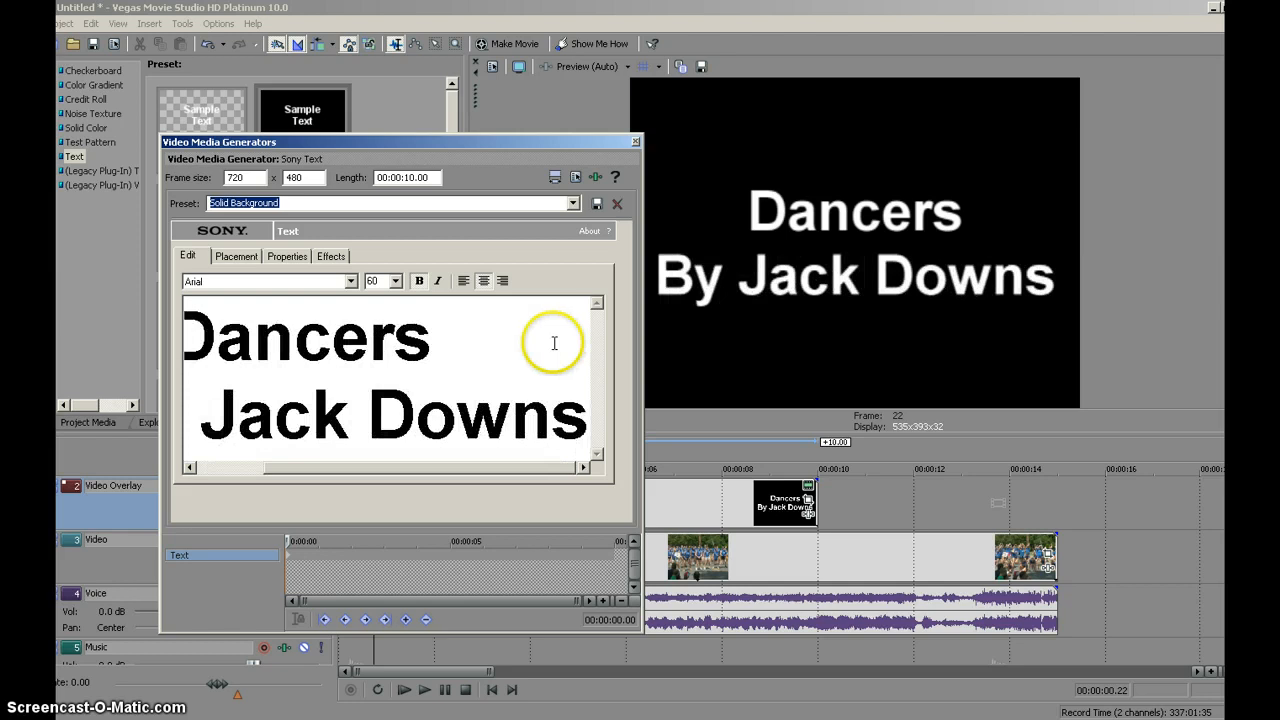
- Set the byline's font size to 28, insert a blank line above it, and close the title editor
triple_click(391, 440)
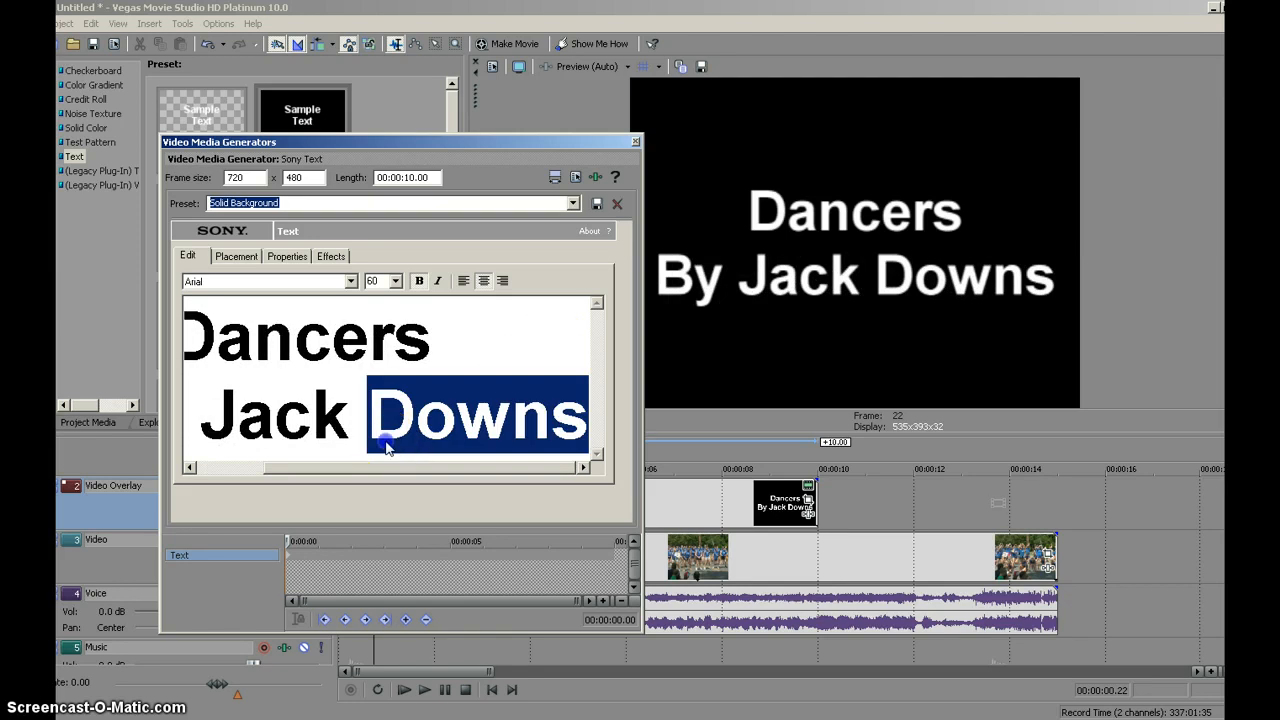
click(395, 280)
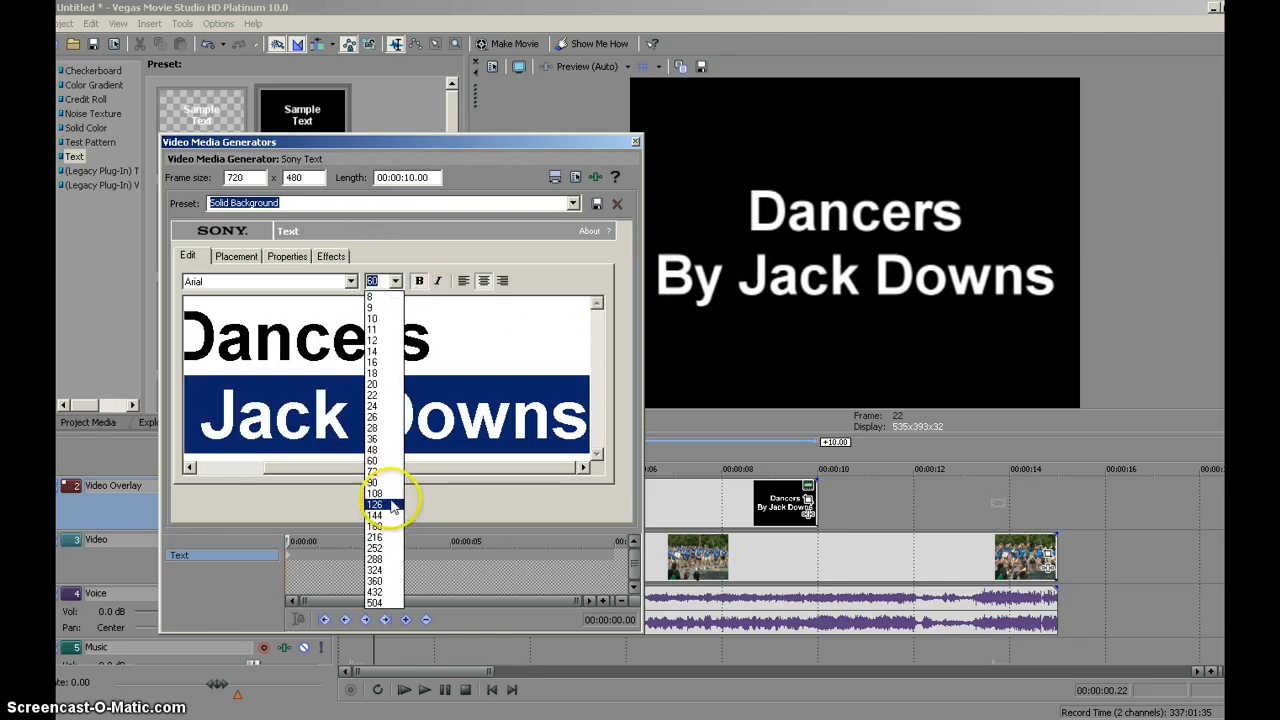
click(376, 428)
click(275, 393)
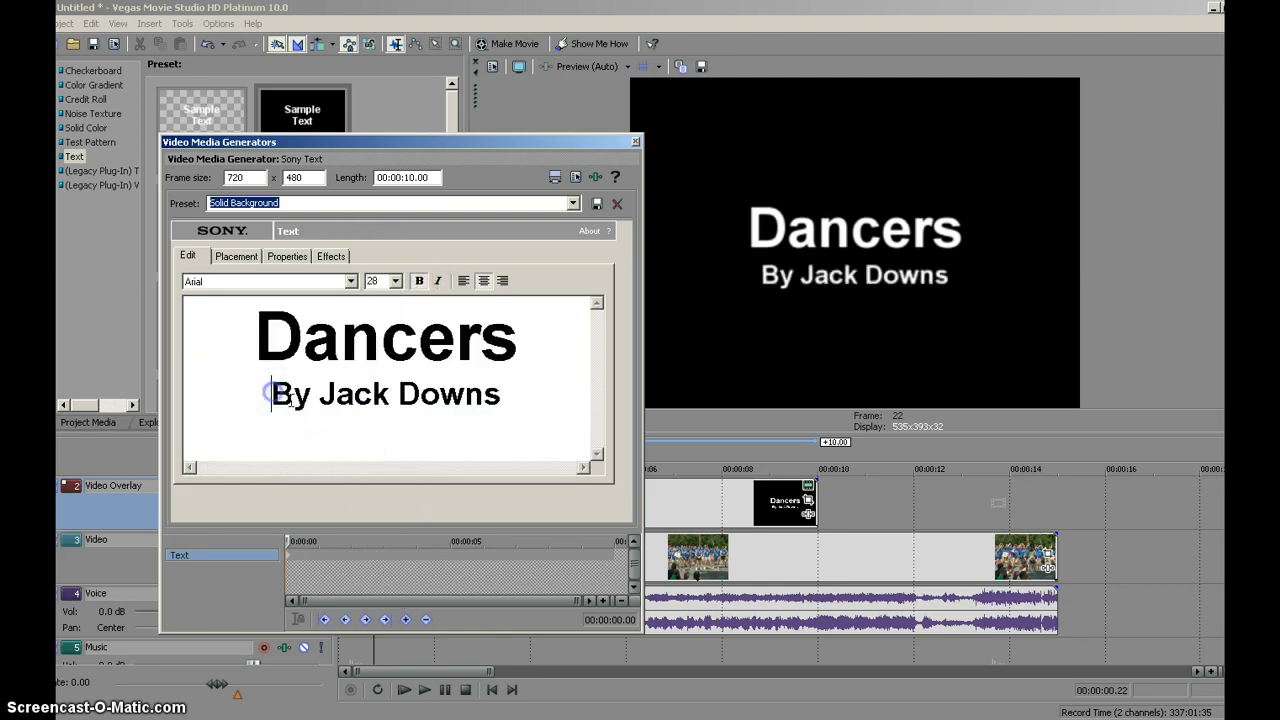
key(Return)
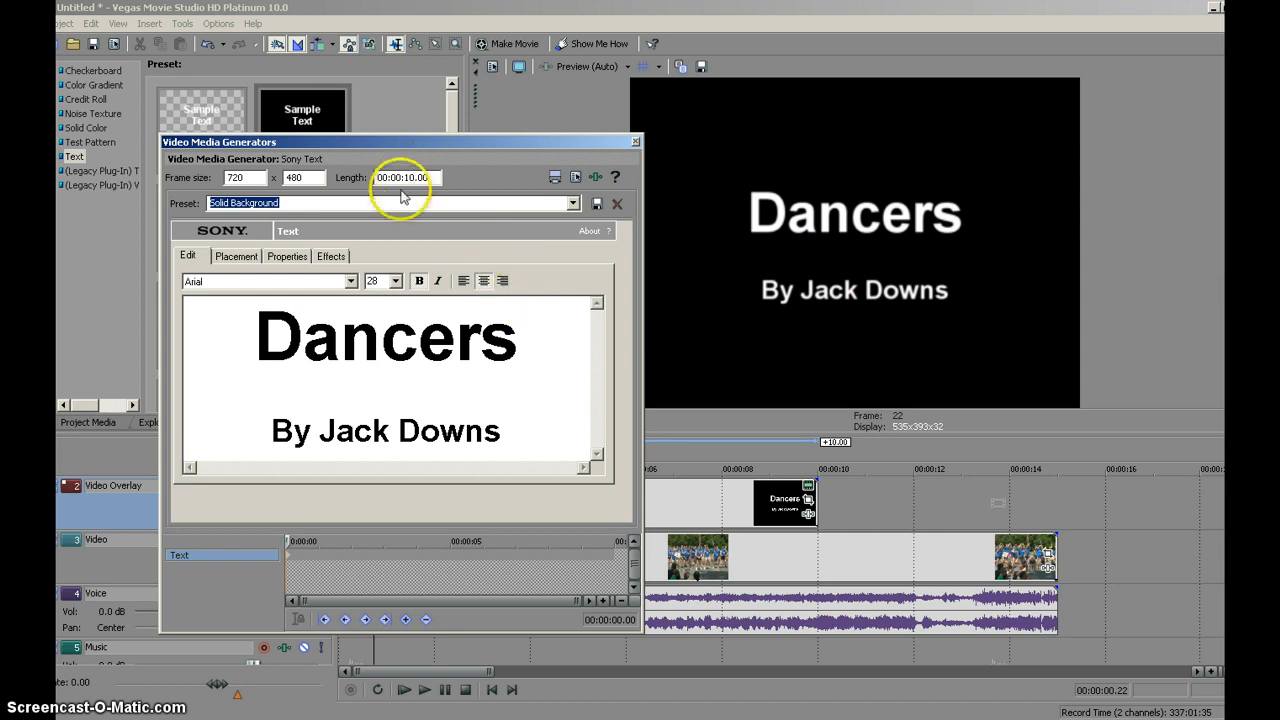
click(634, 143)
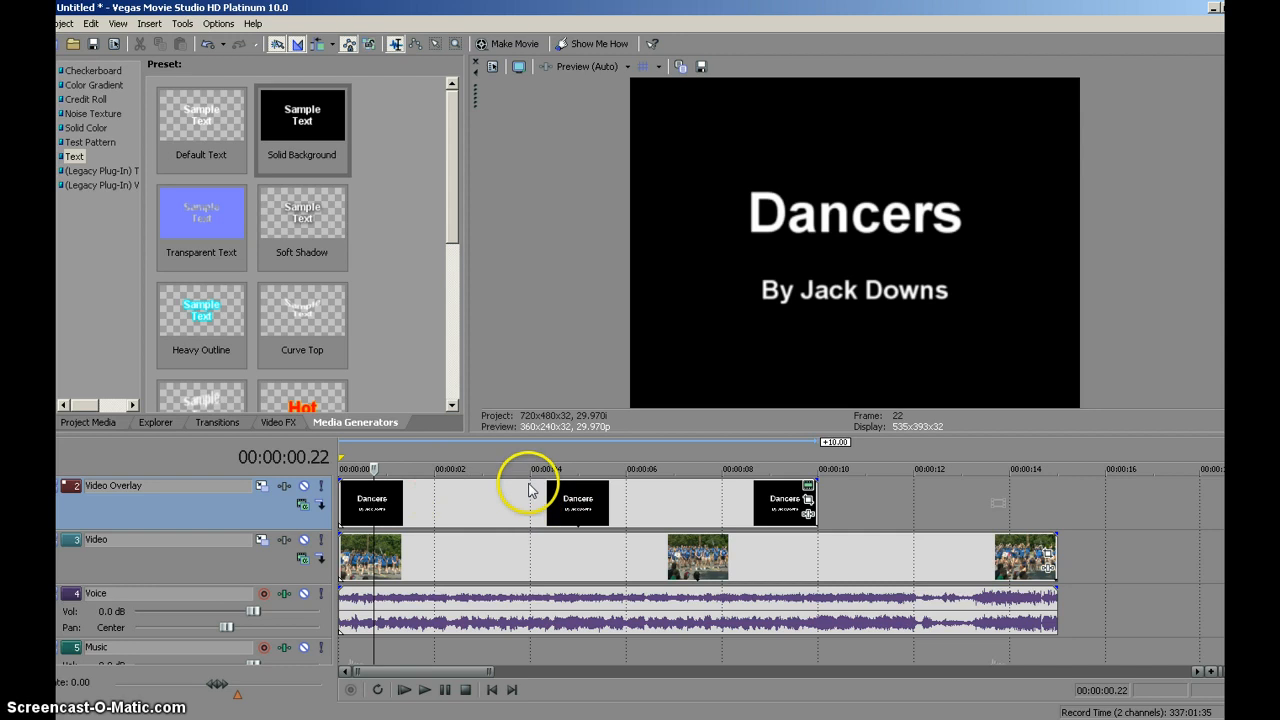
- Trim the end of the "Dancers" title on the Video Overlay track so that it lasts 3 seconds
drag(480, 487, 484, 485)
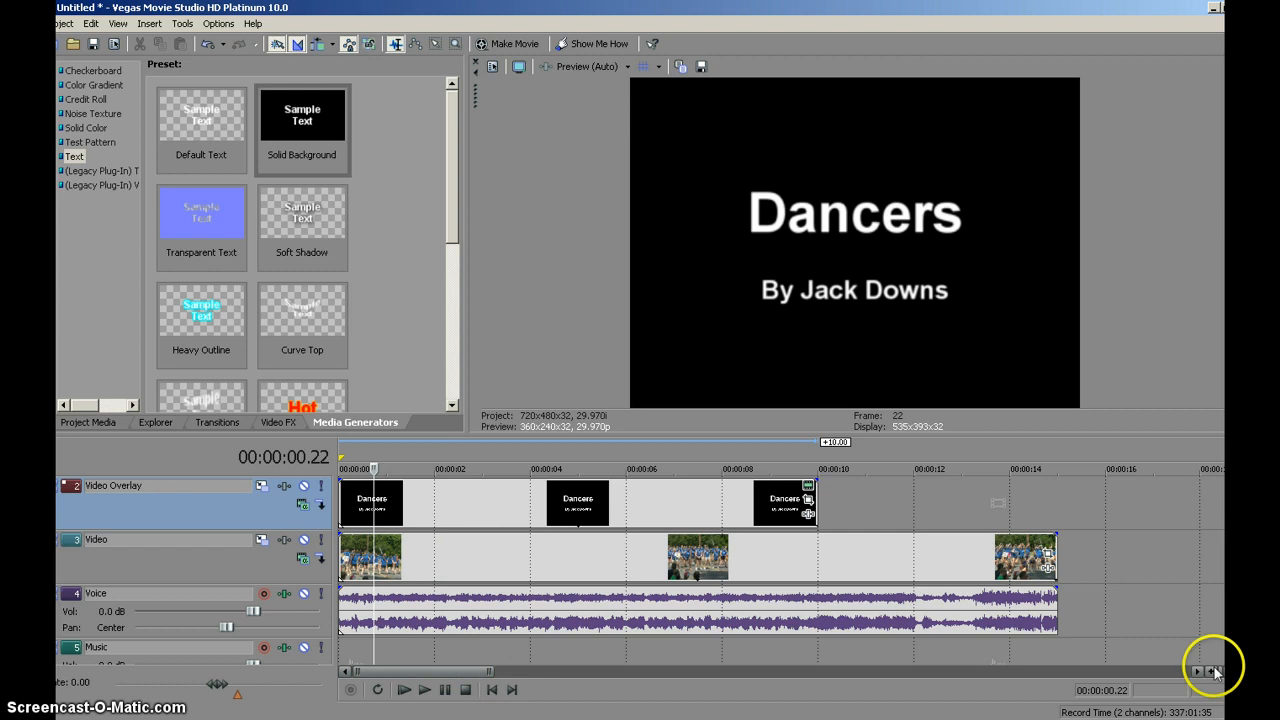
click(492, 671)
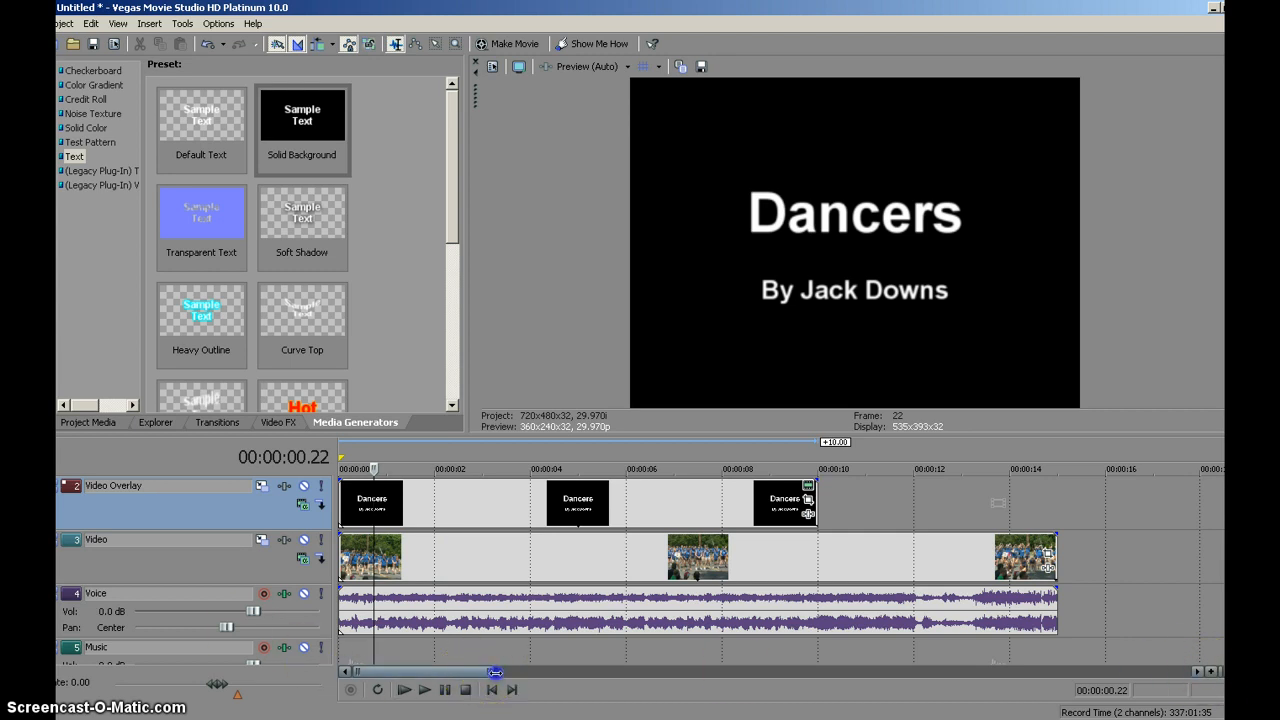
drag(495, 672, 447, 676)
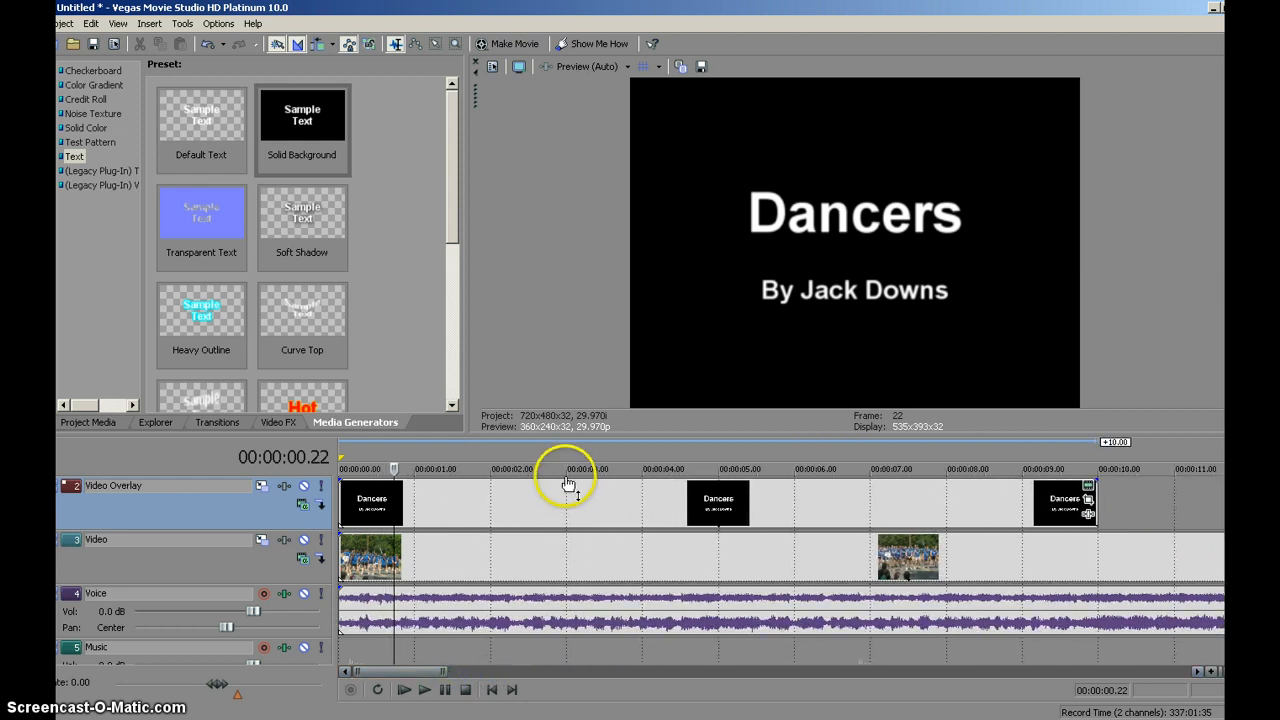
drag(1106, 502, 562, 516)
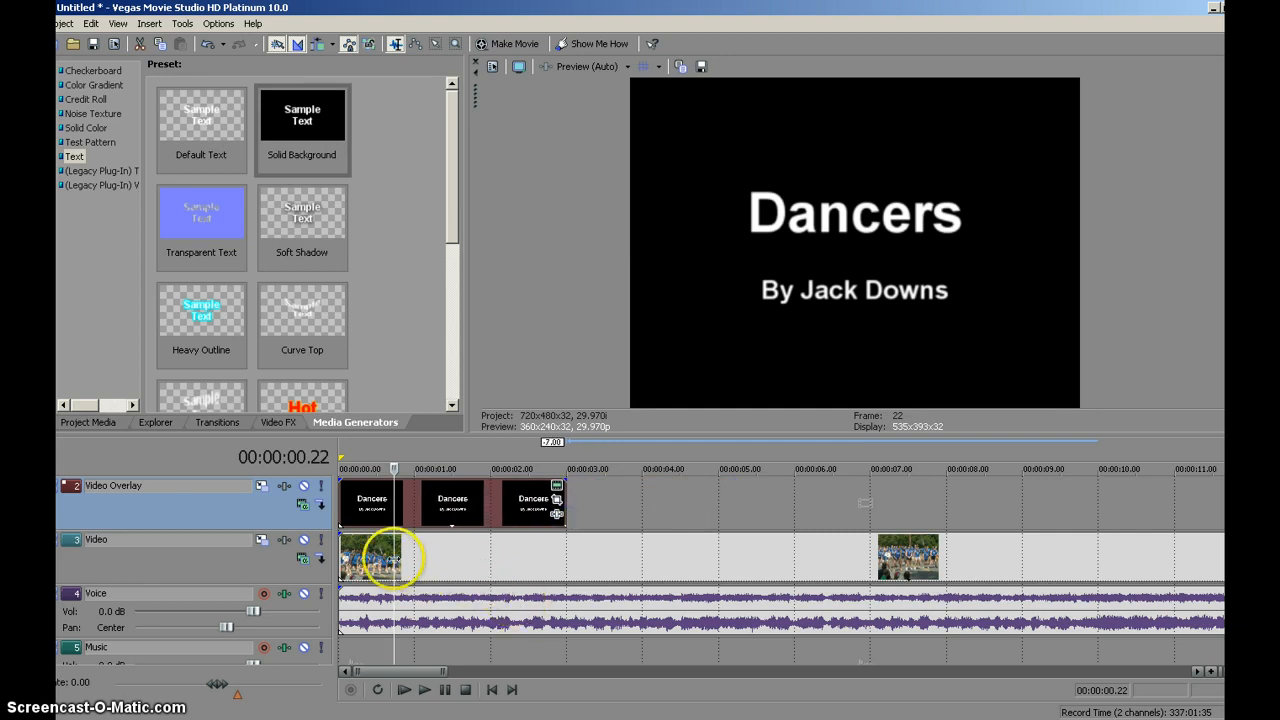
- Play the timeline from 00:00:02.20 to check the cut from the title to the dancers video
drag(401, 566, 537, 569)
click(425, 690)
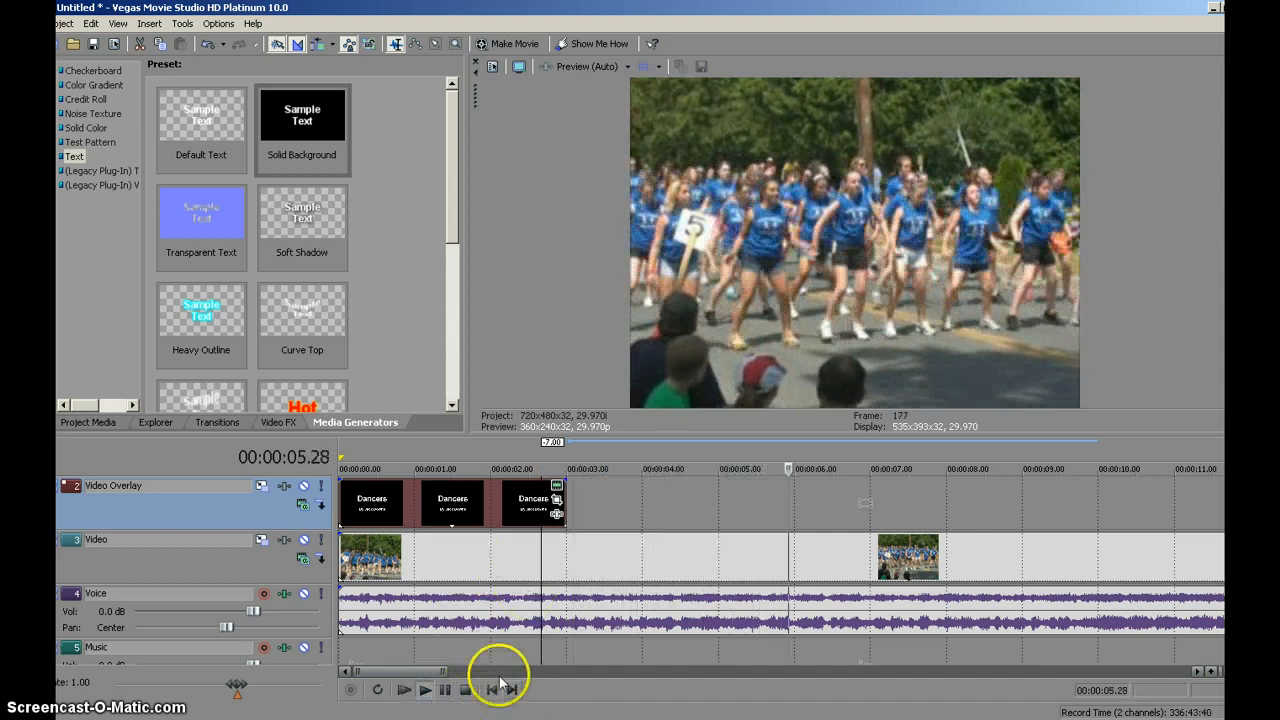
click(467, 692)
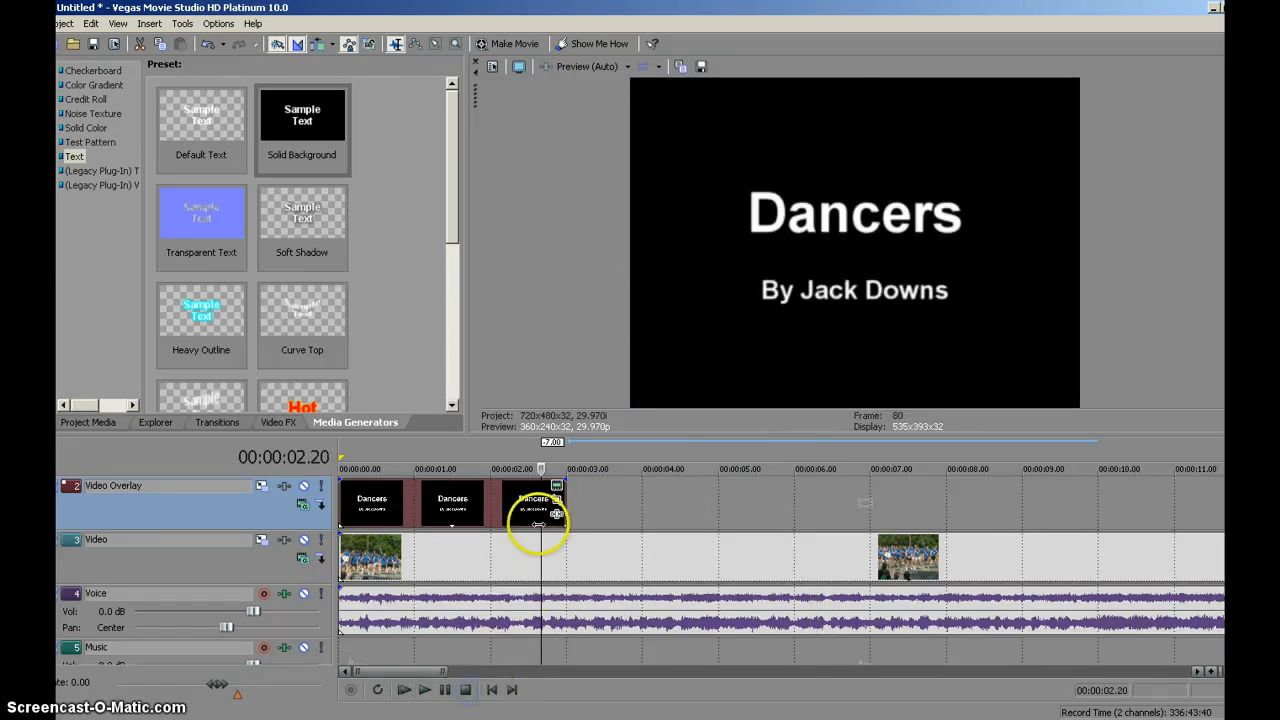
click(425, 690)
click(469, 690)
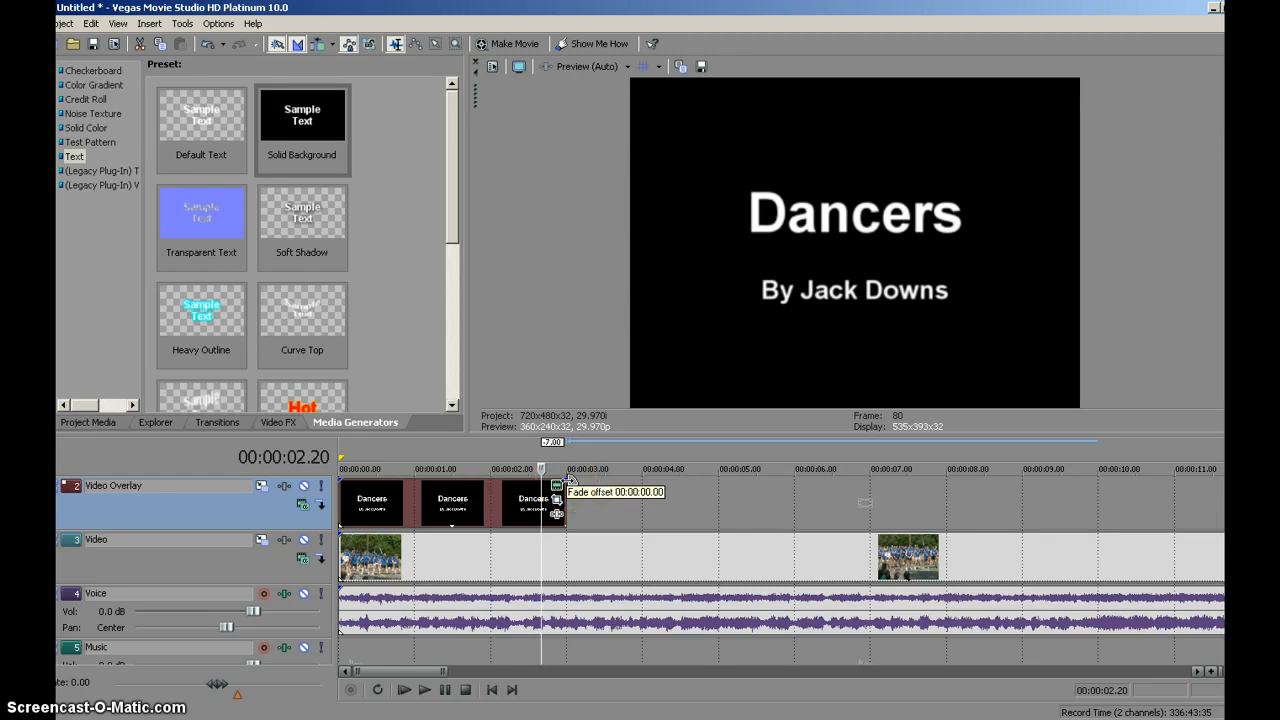
- Apply a fade-out of about 24 frames to the end of the "Dancers" title
click(569, 482)
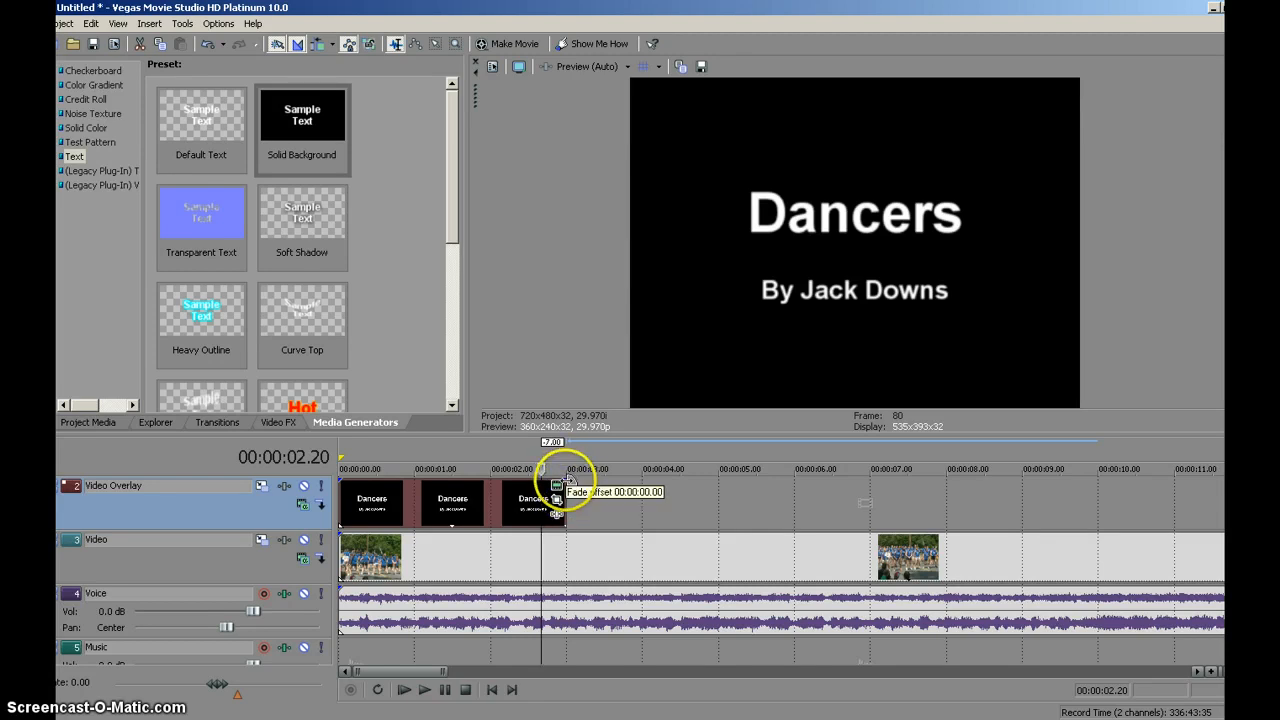
drag(569, 482, 506, 478)
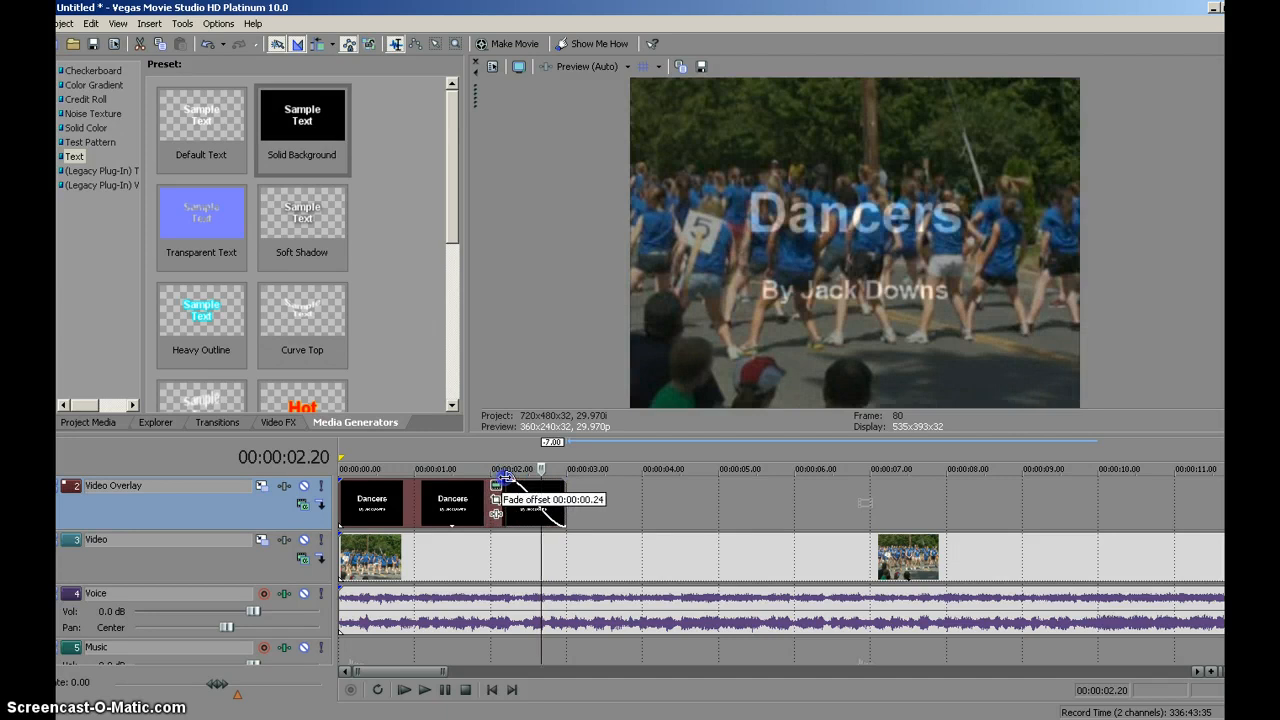
drag(506, 478, 505, 479)
- Play the timeline from 00:00:01.18 to preview the title fading into the dancers video
click(463, 540)
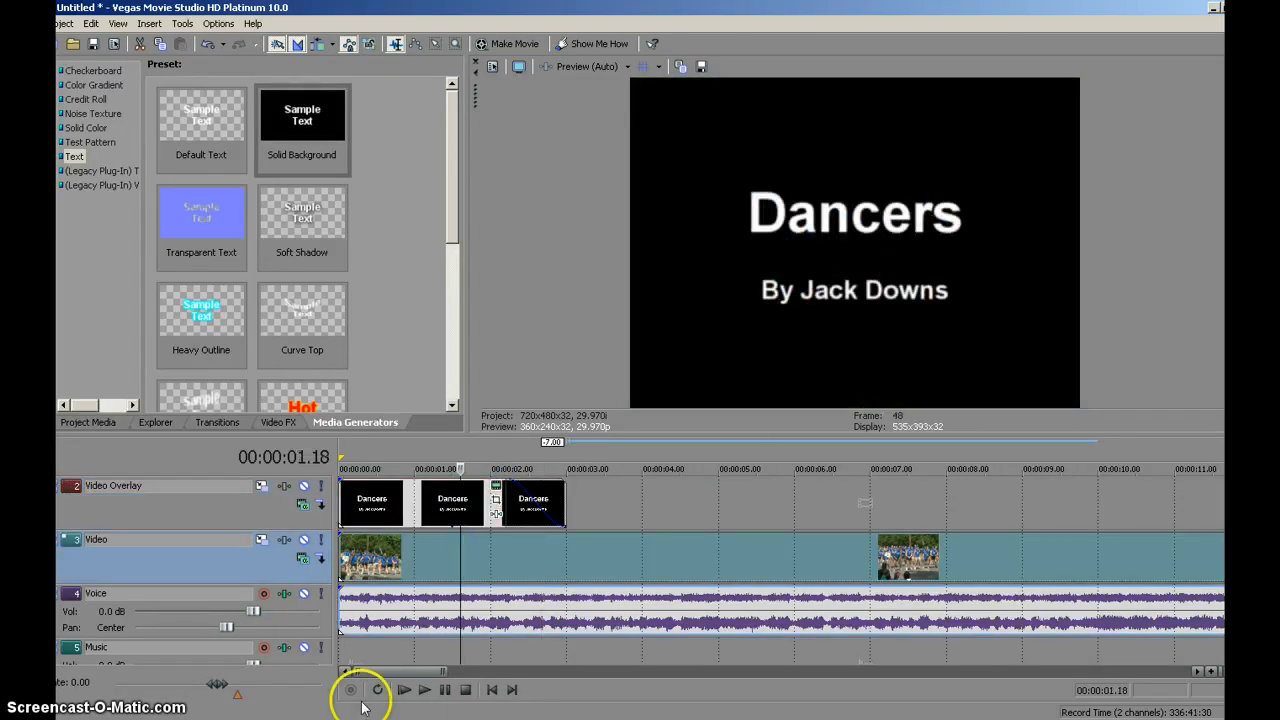
click(424, 689)
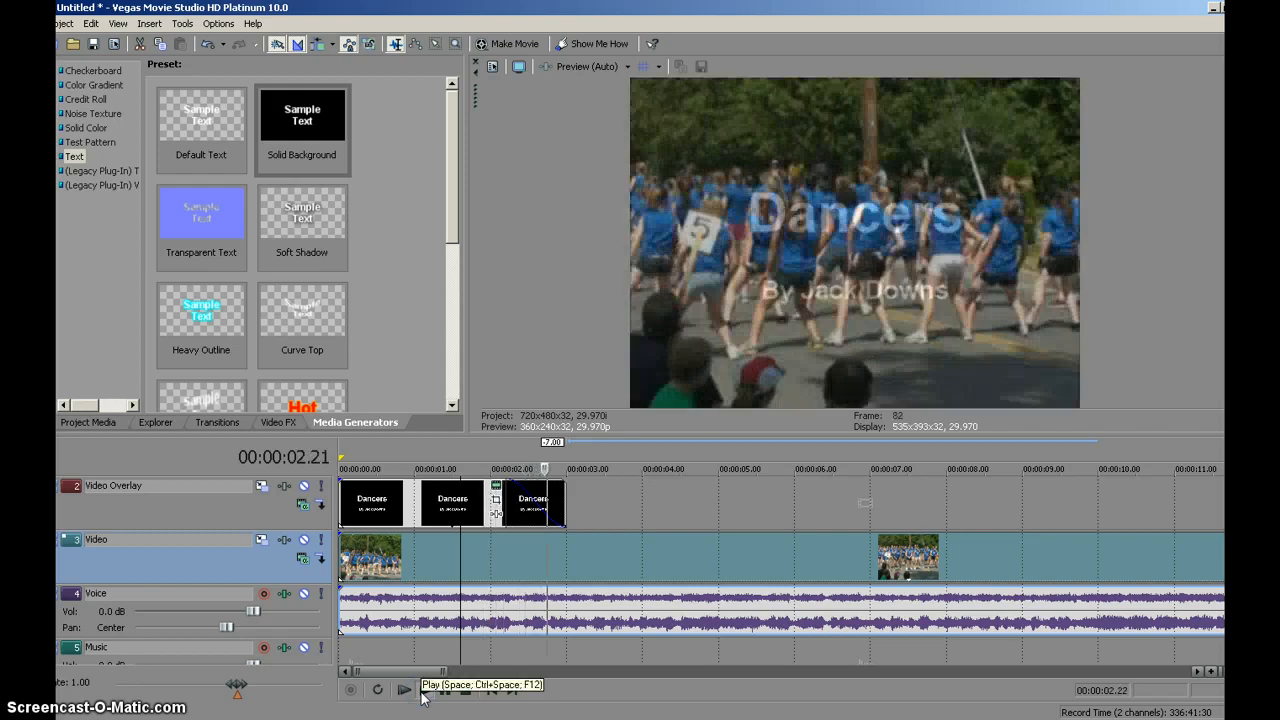
click(466, 690)
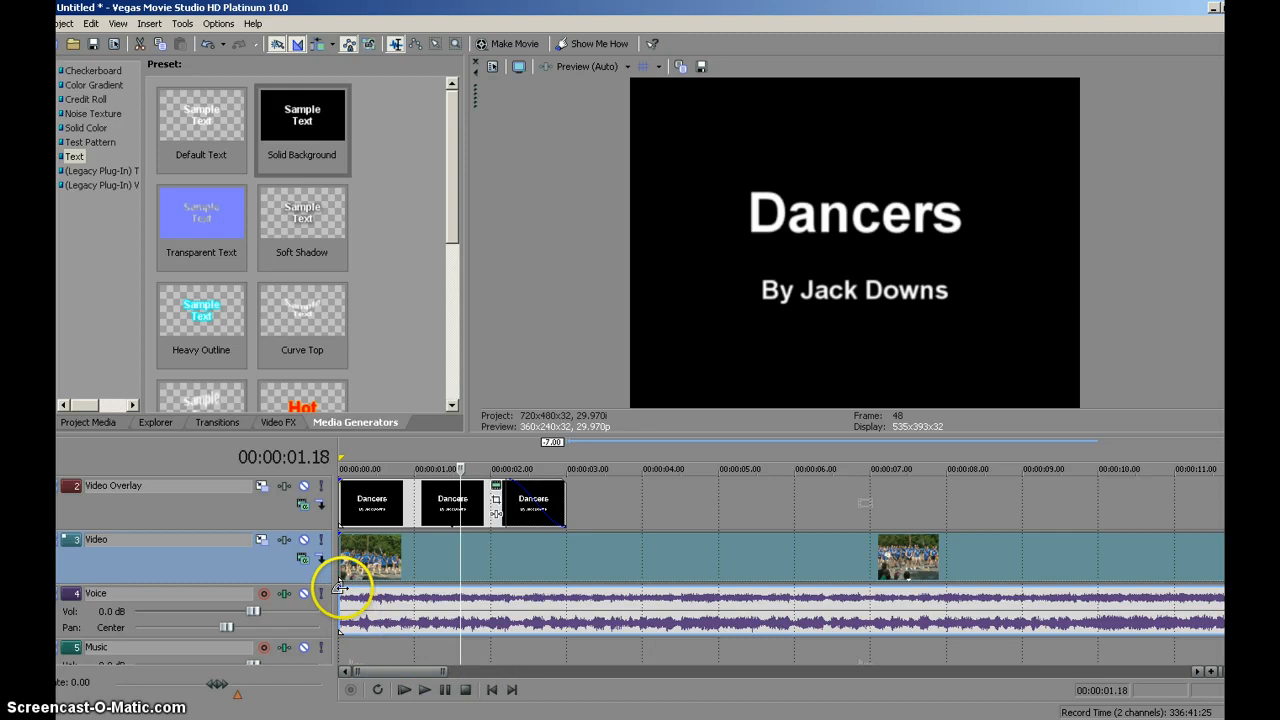
- Apply a fade-in of about 25 frames to the start of the Voice track's audio and preview it from the project start
drag(341, 591, 401, 590)
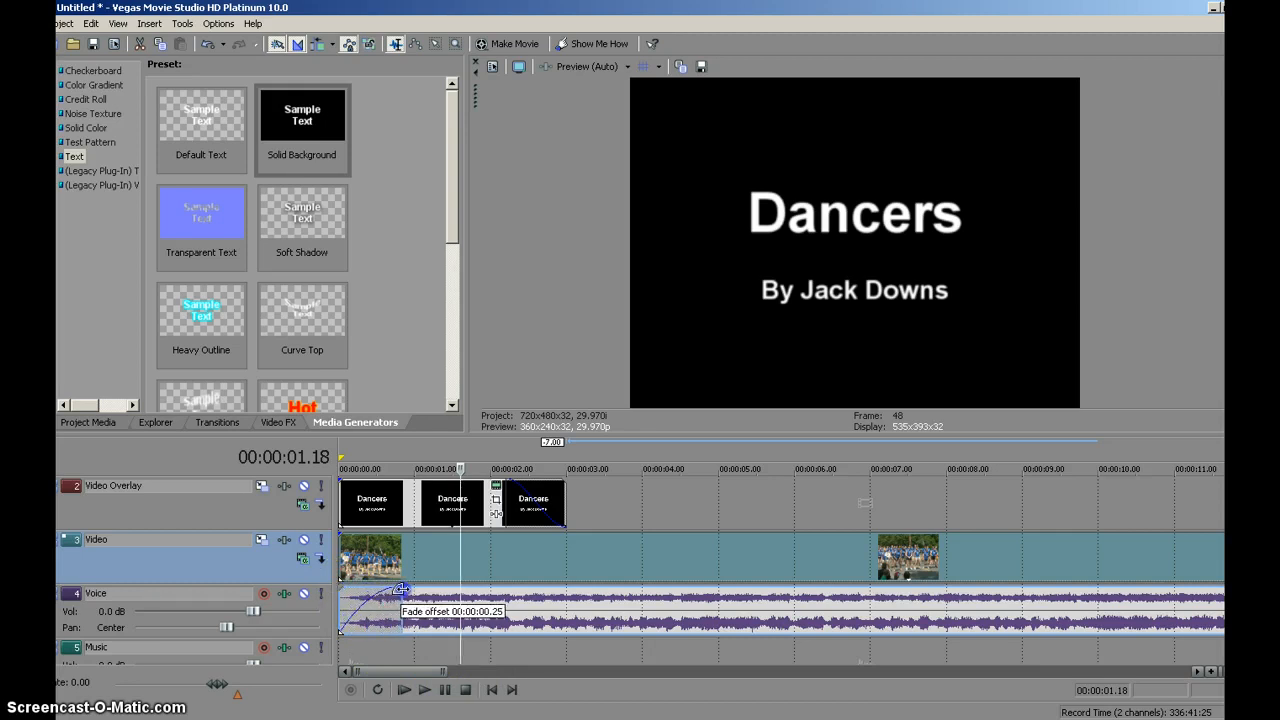
click(491, 690)
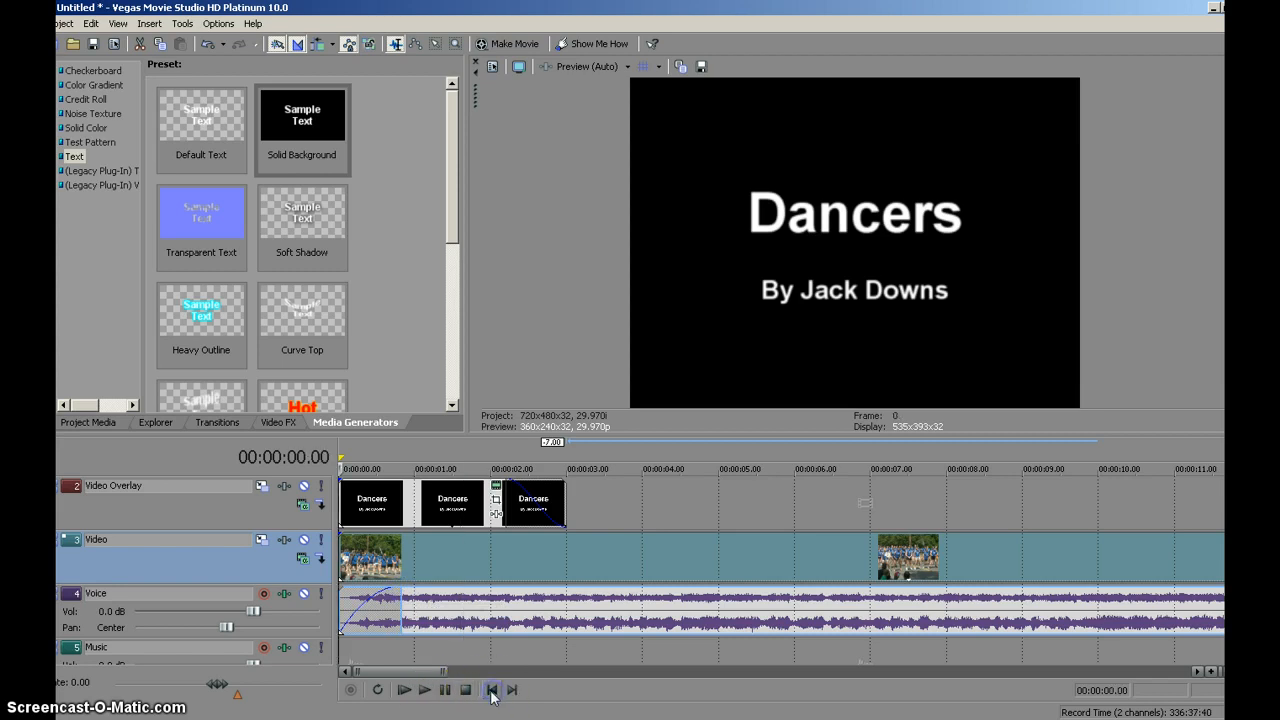
click(424, 693)
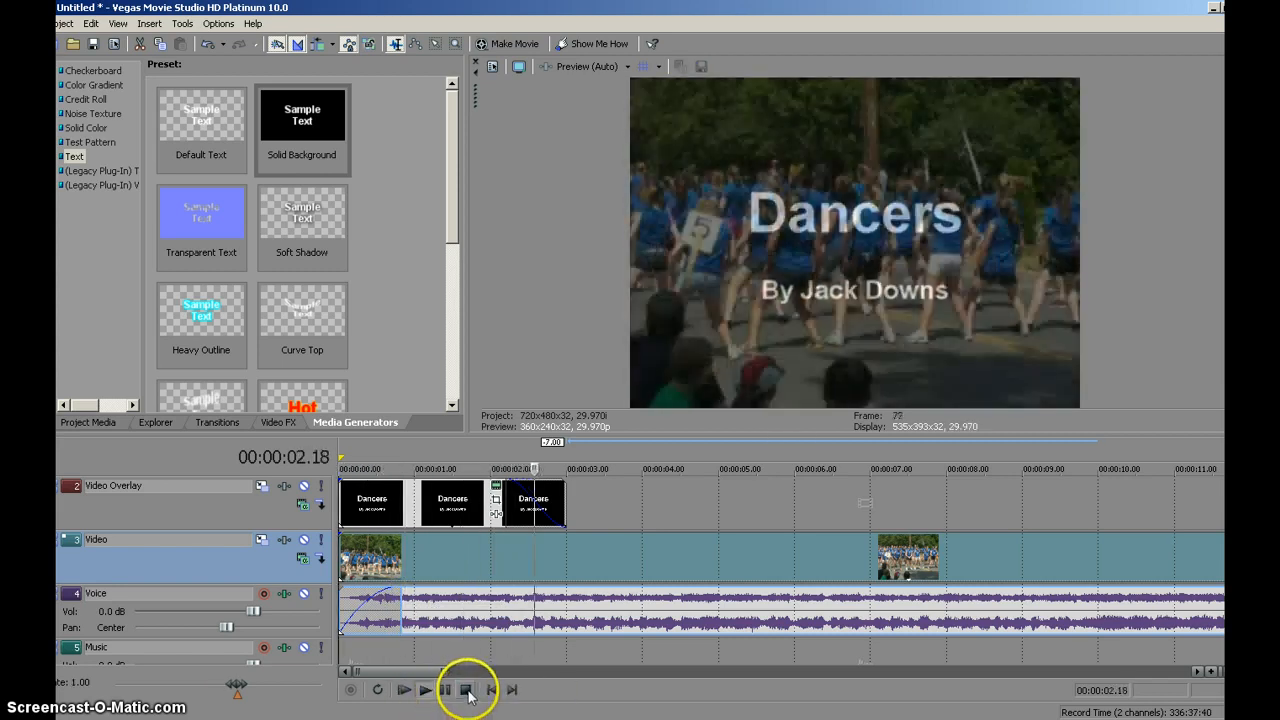
click(466, 690)
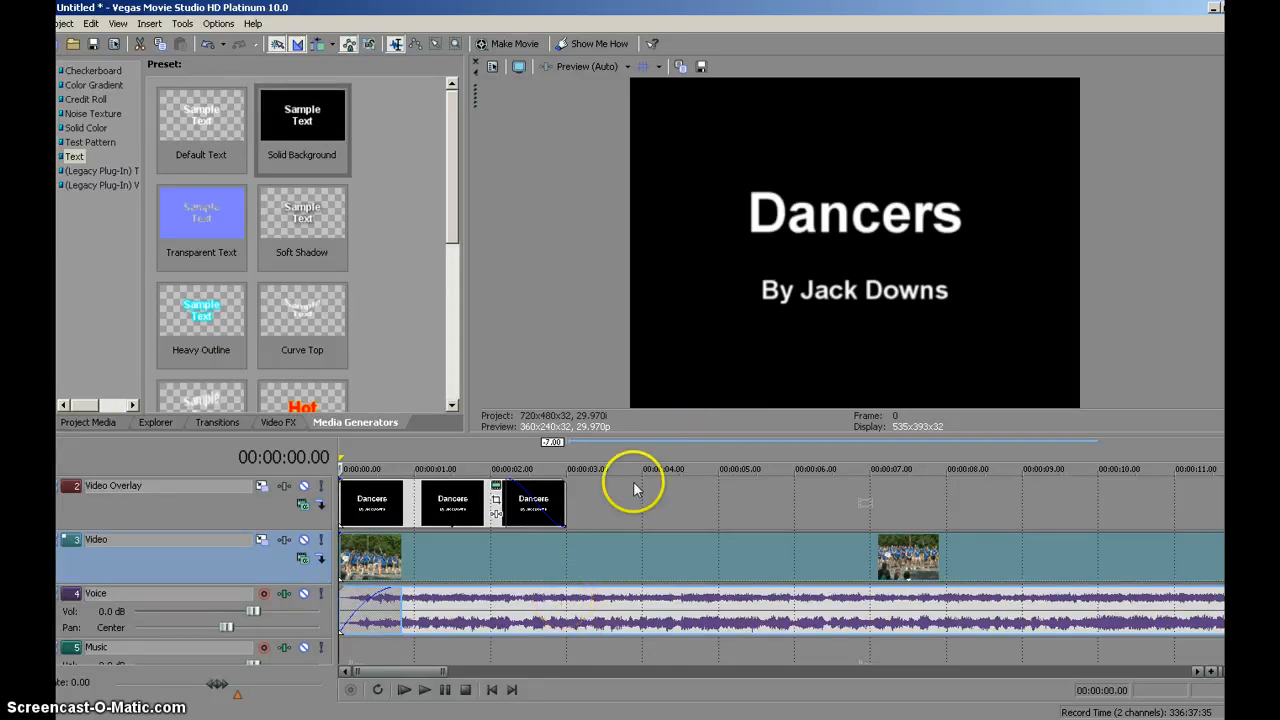
- Add a Default Text event to the Video Overlay track above the dancers footage, starting at 00:00:05.00
click(620, 517)
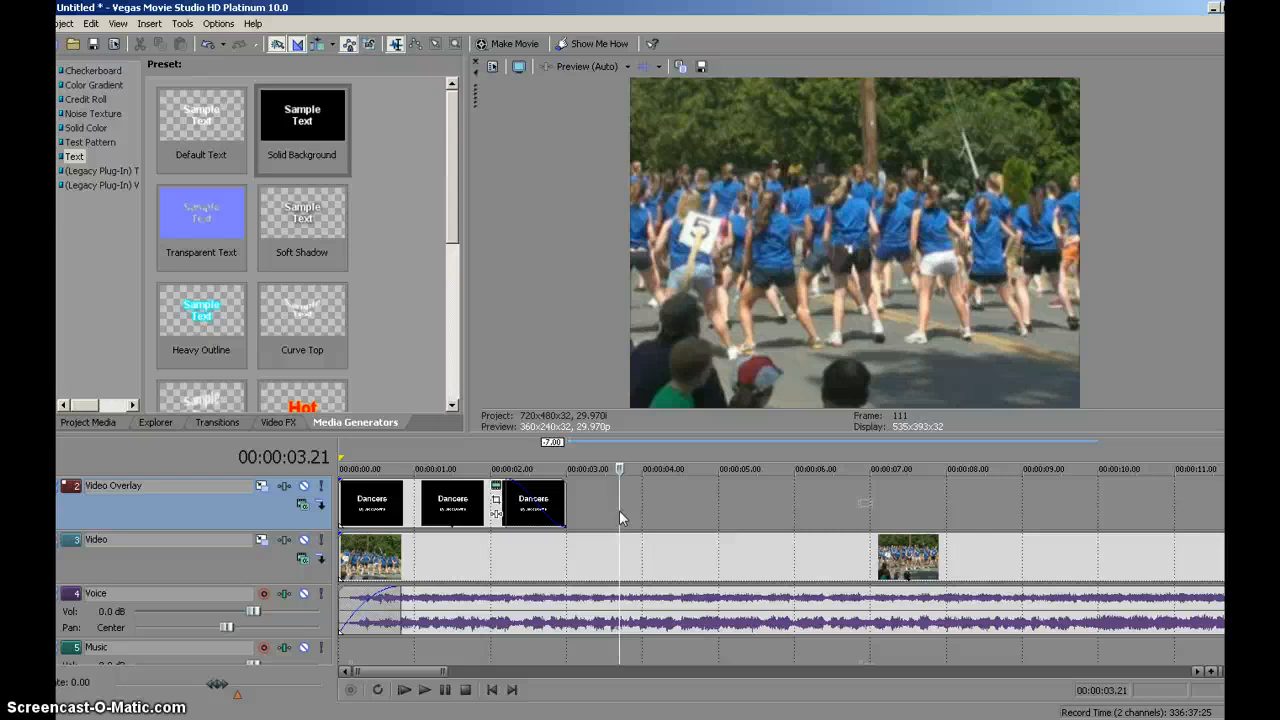
click(655, 560)
click(185, 144)
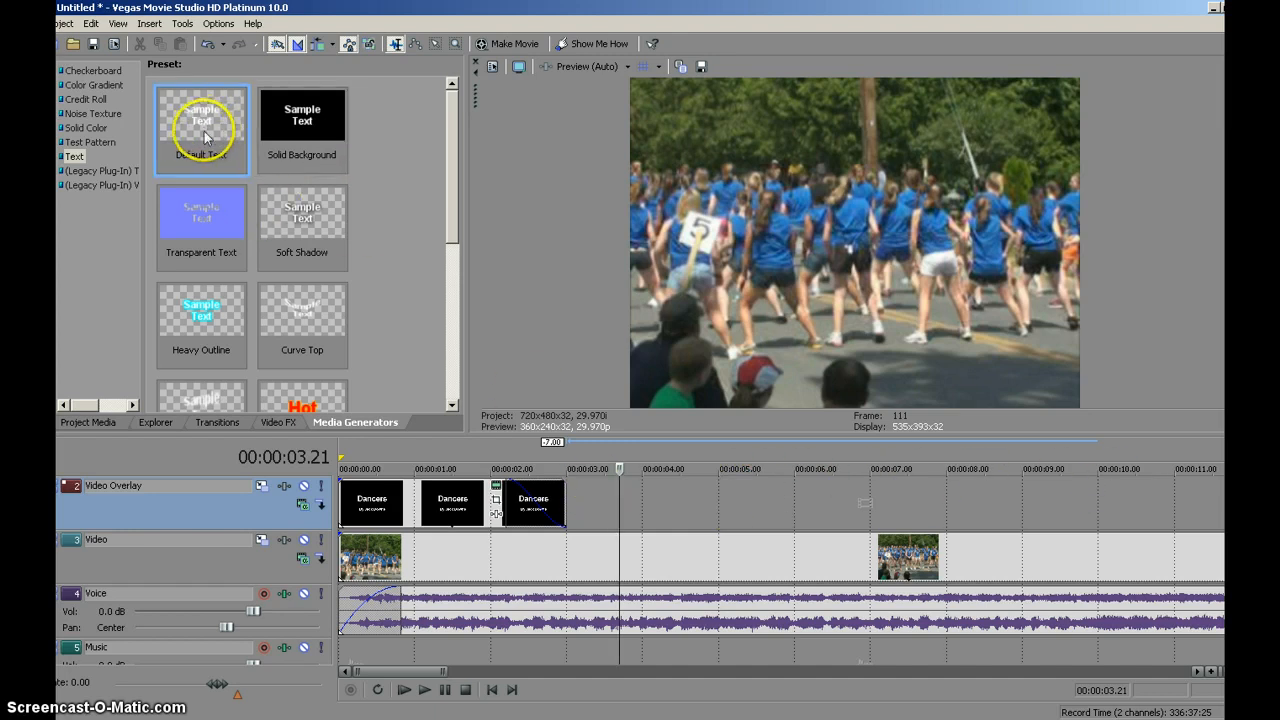
drag(216, 133, 729, 510)
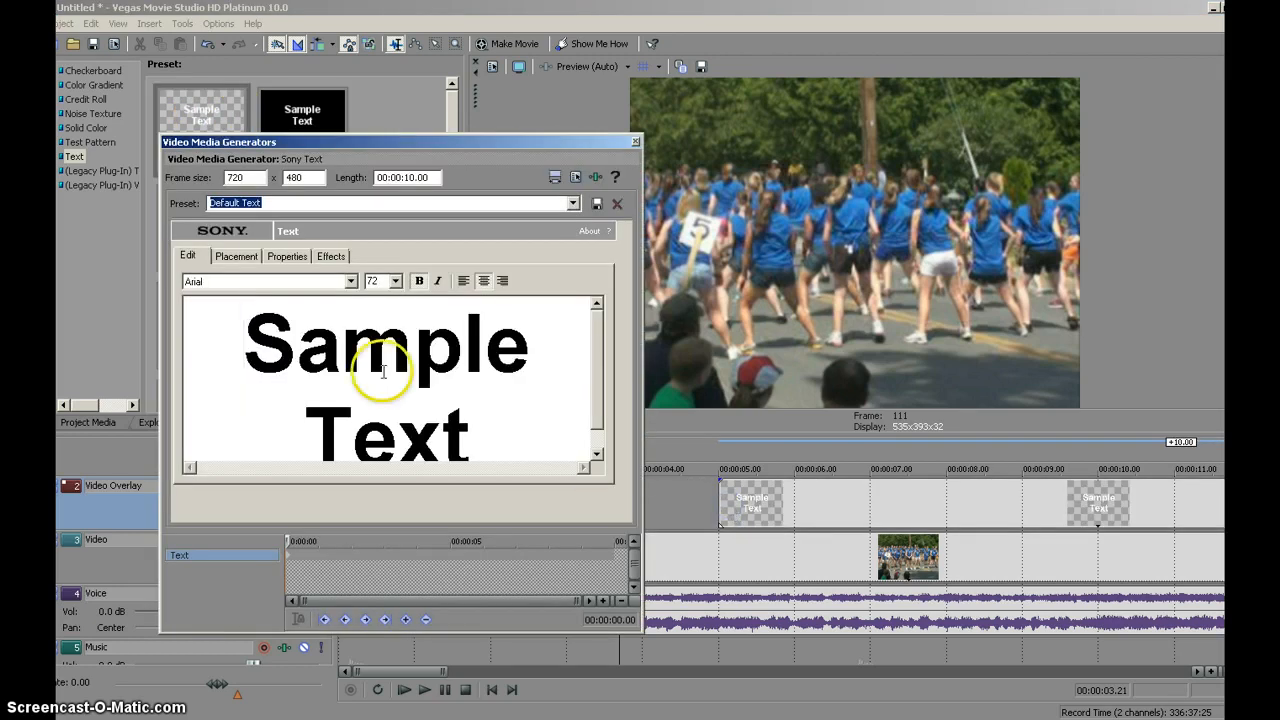
- Set the sample text's font size to 28 and preview it over the footage at 00:00:06.19
triple_click(333, 345)
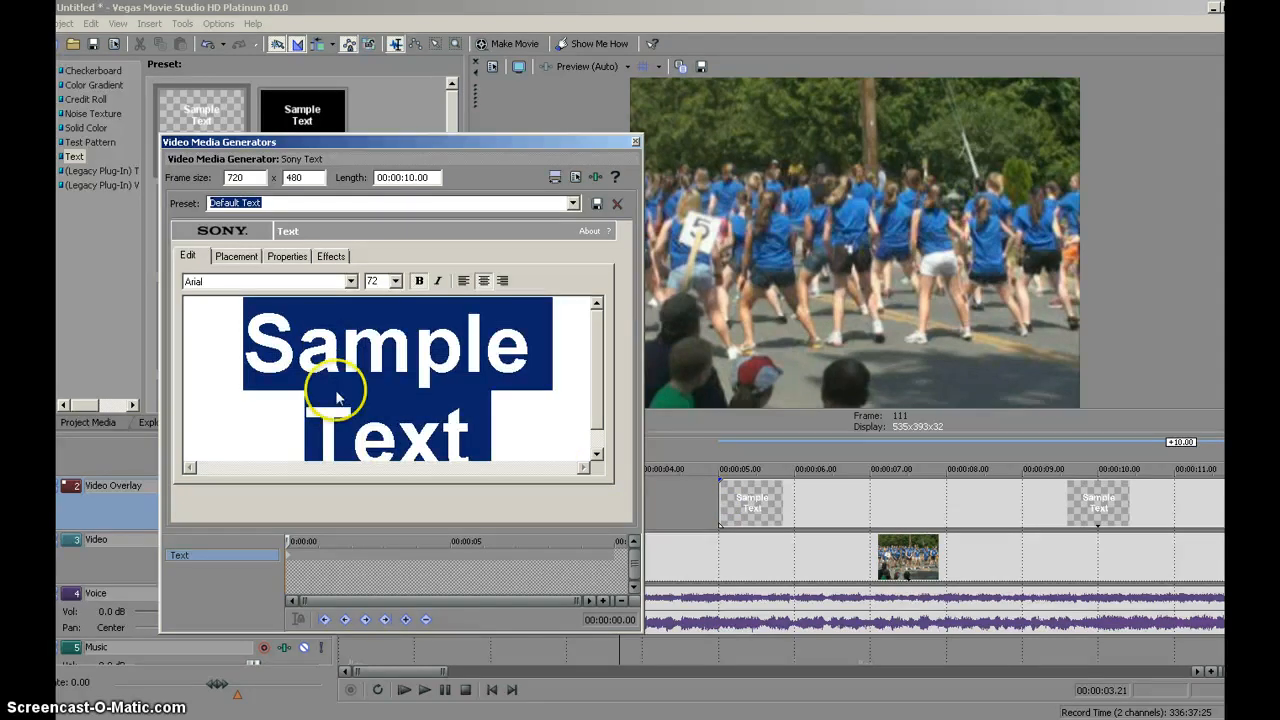
click(396, 281)
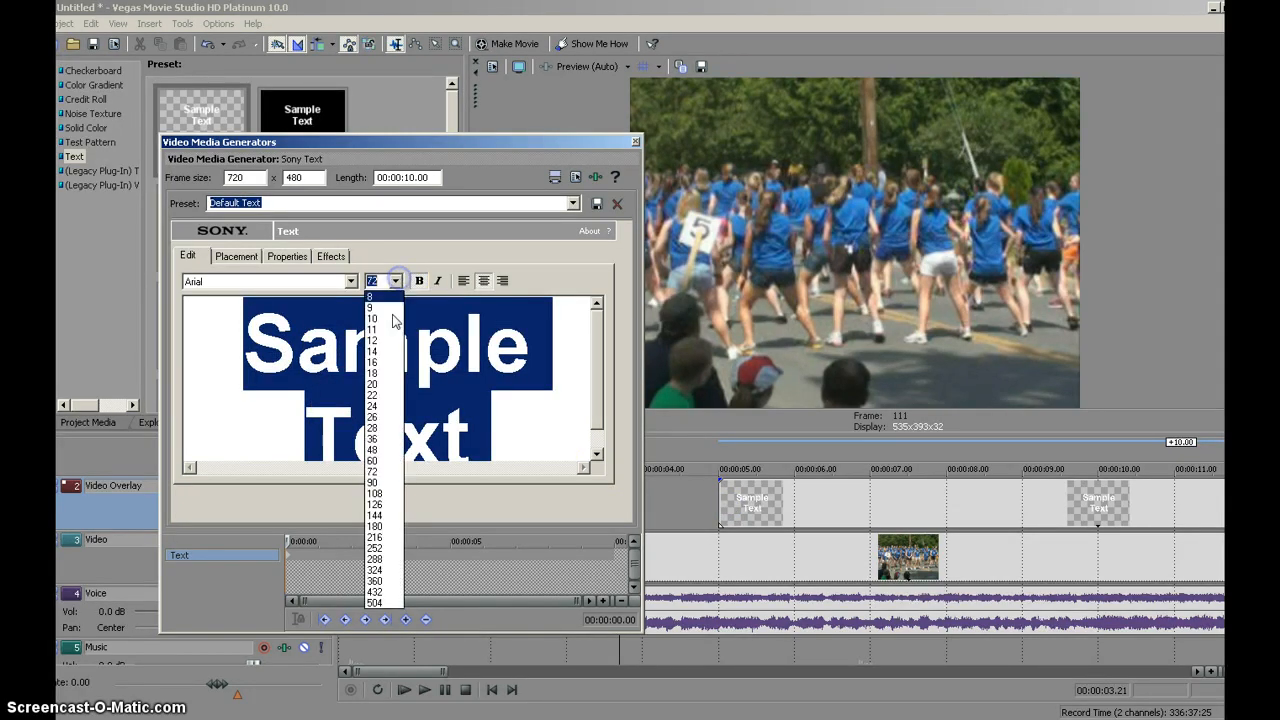
click(393, 429)
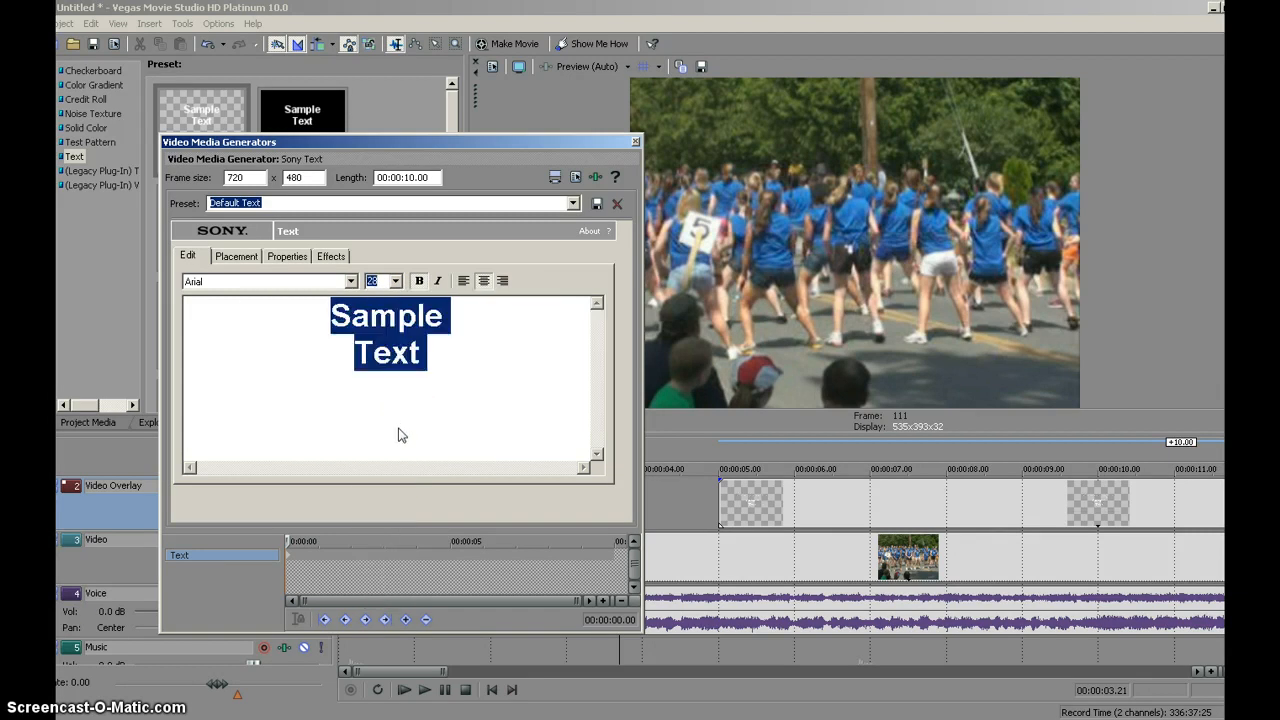
click(927, 368)
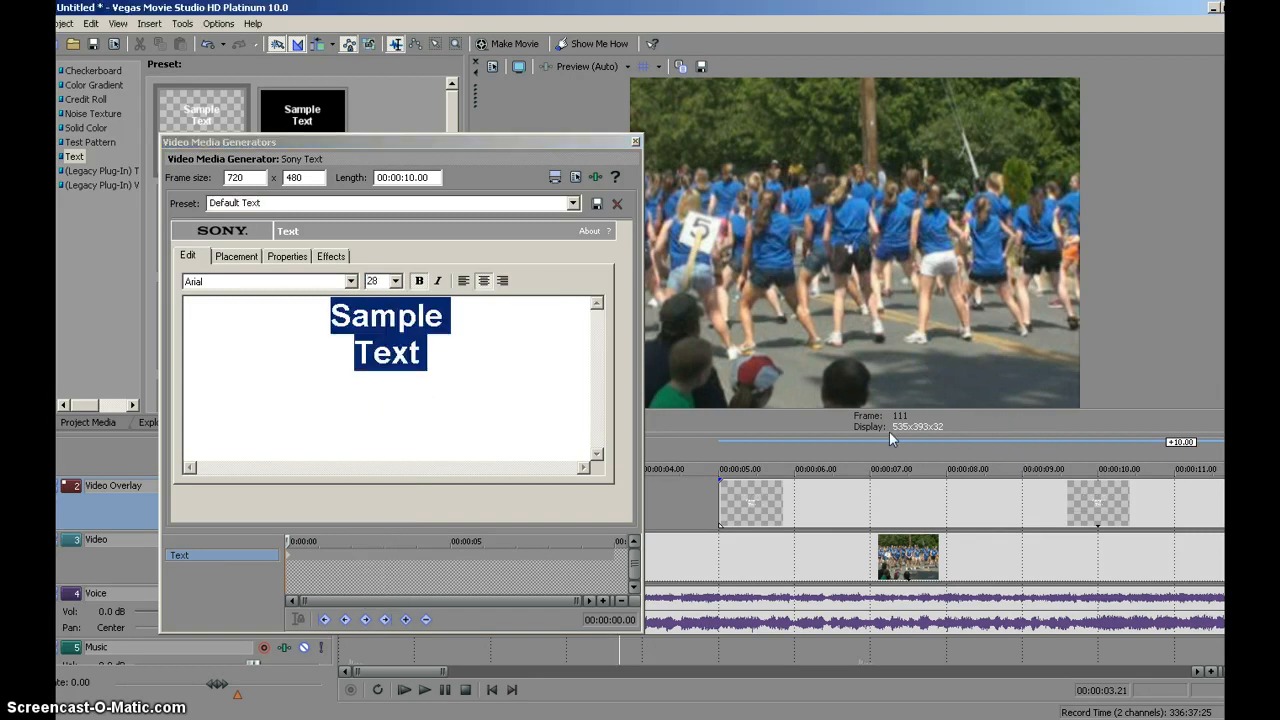
click(840, 508)
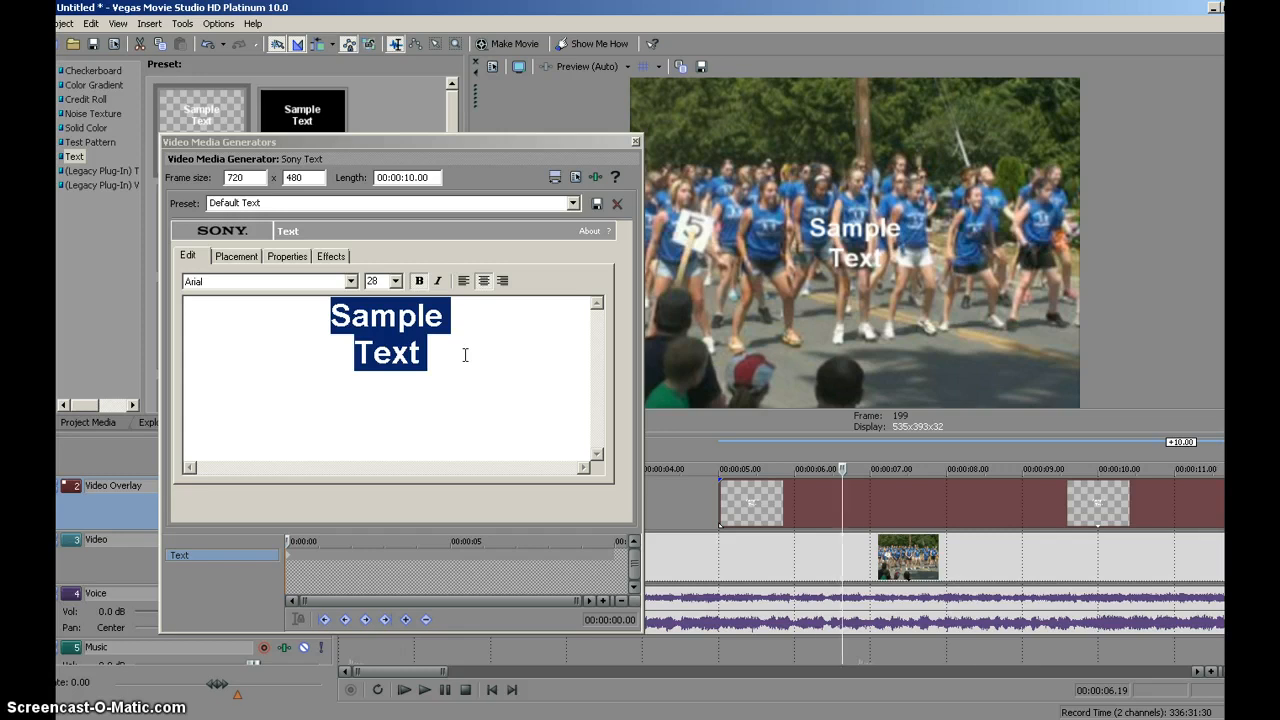
- Replace the sample text with "Fourth of July Parade"
click(494, 371)
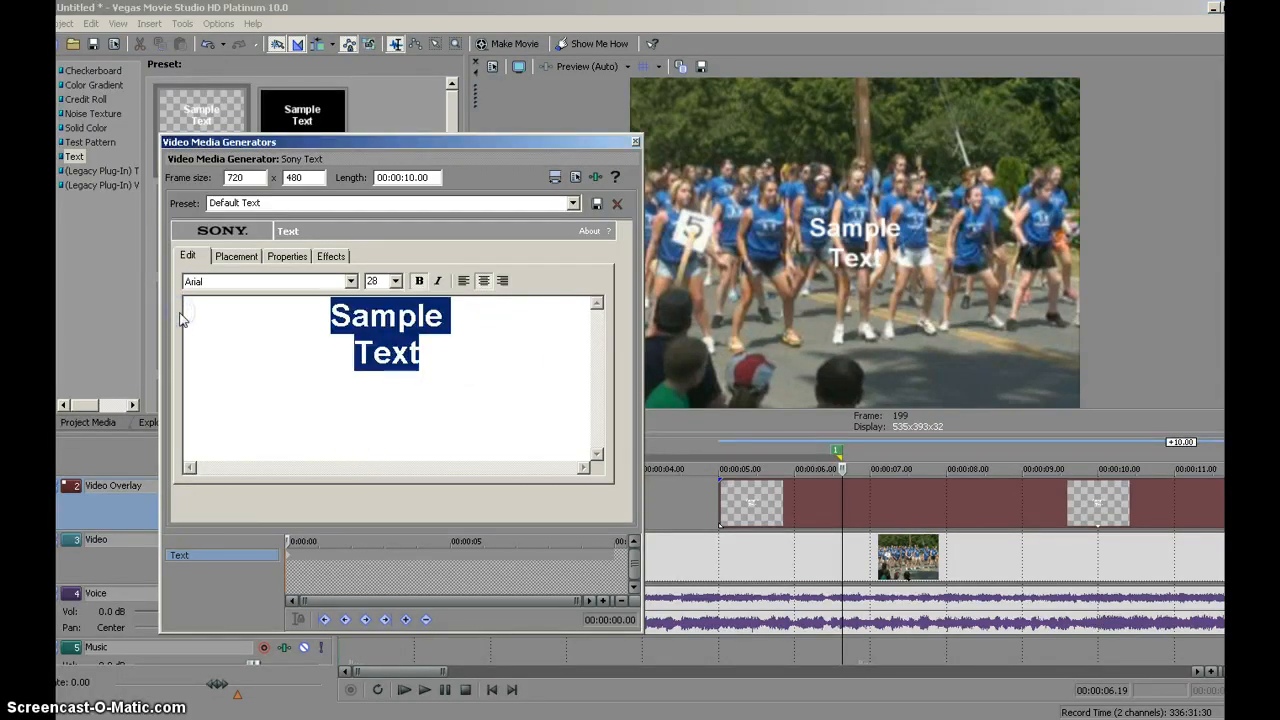
text(Fourth of )
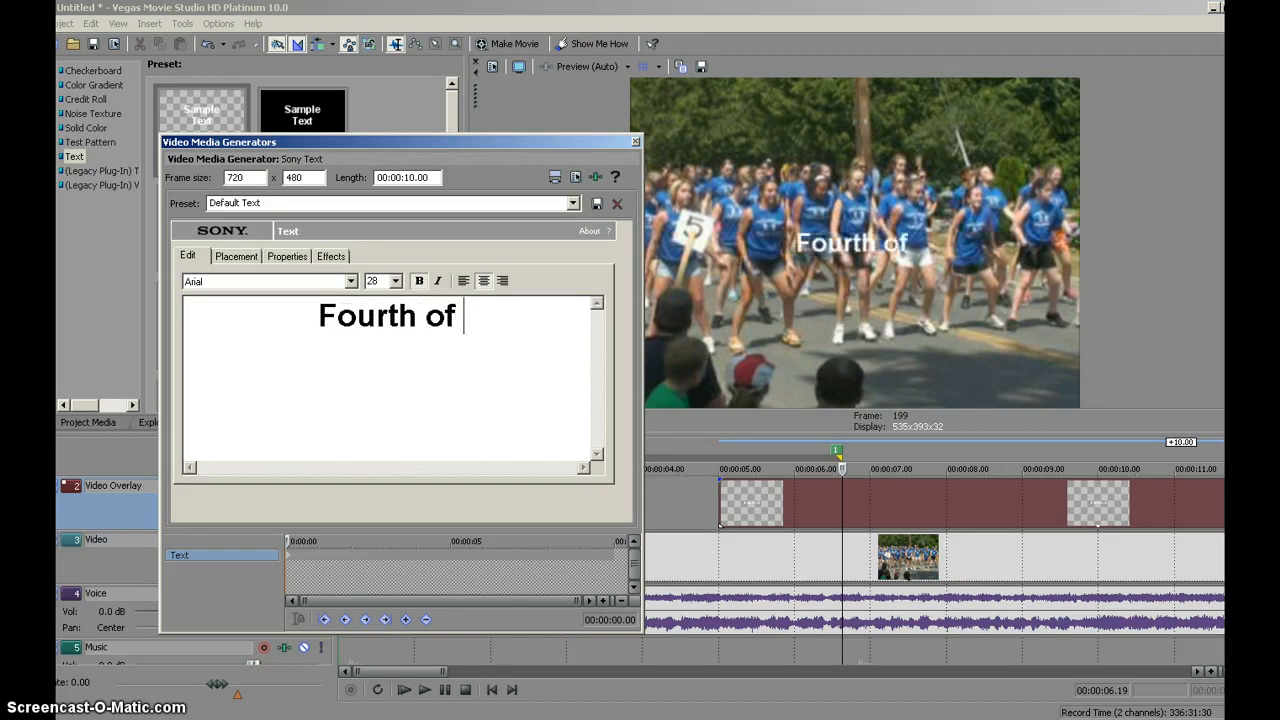
text(July Parage)
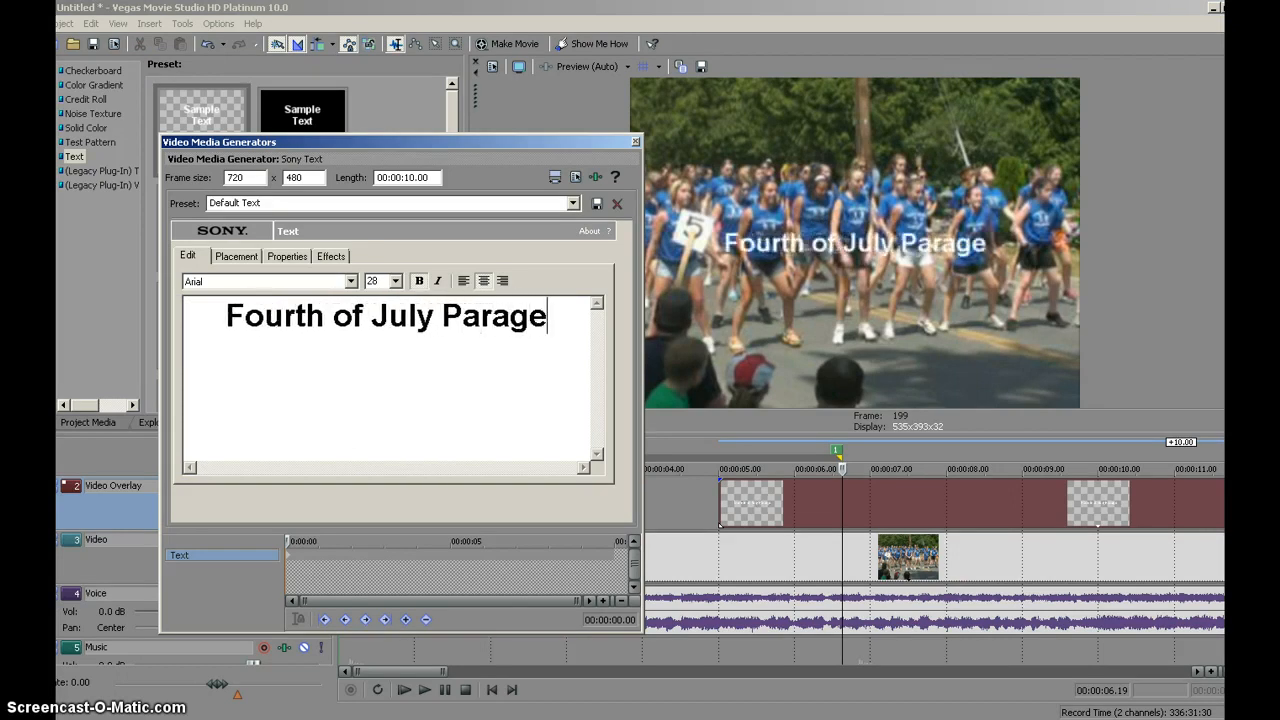
key(BackSpace)
key(BackSpace)
text(de)
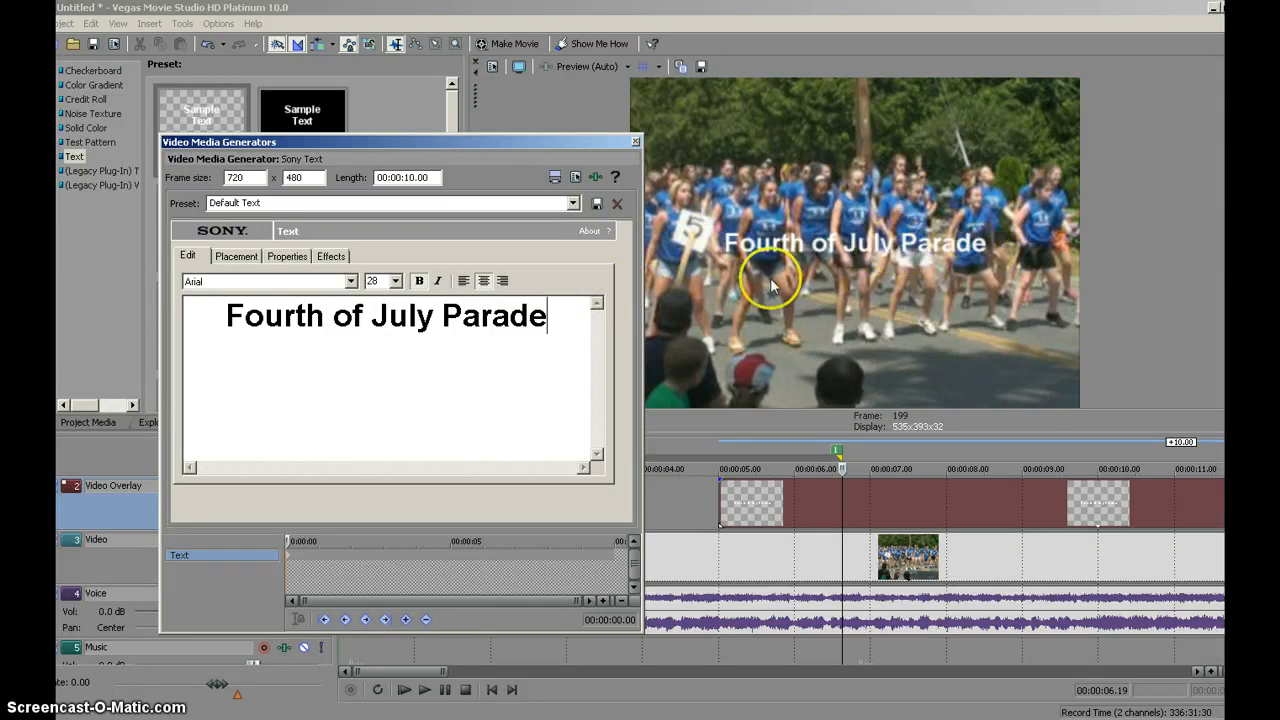
- Place the text in the lower-left part of the frame, at about X -0.198 and Y 0.731
click(240, 256)
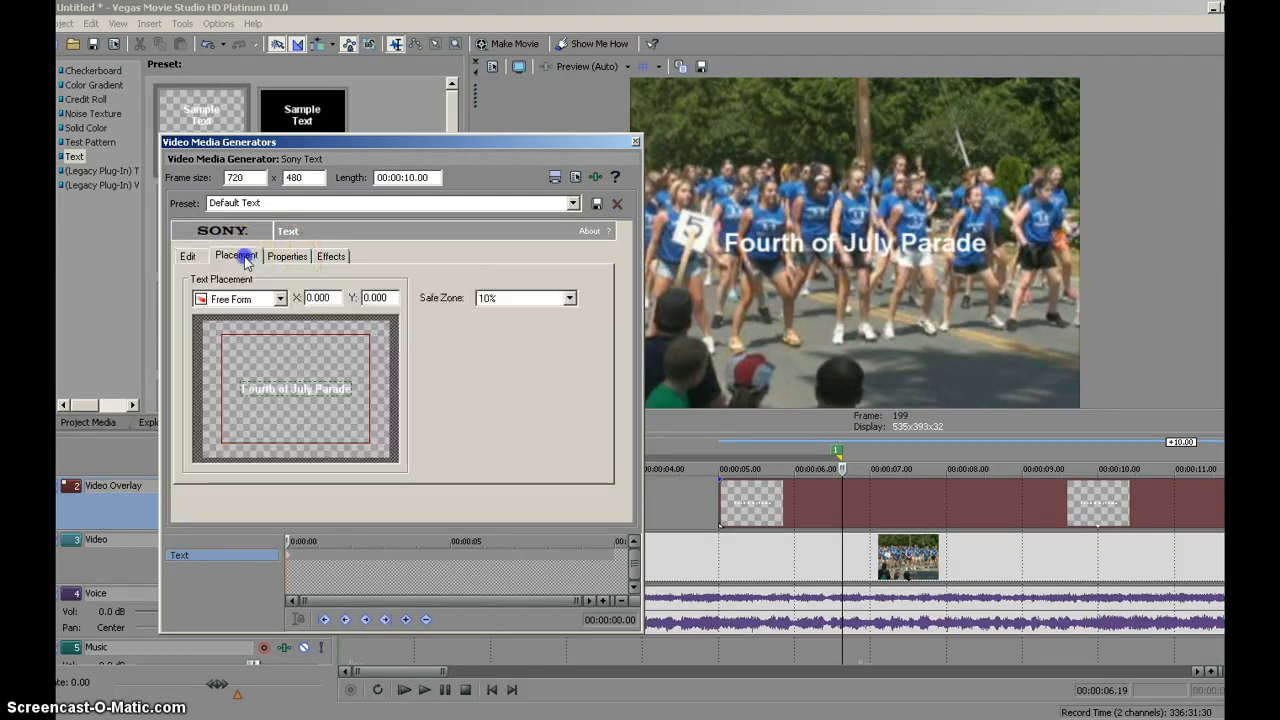
drag(314, 386, 261, 439)
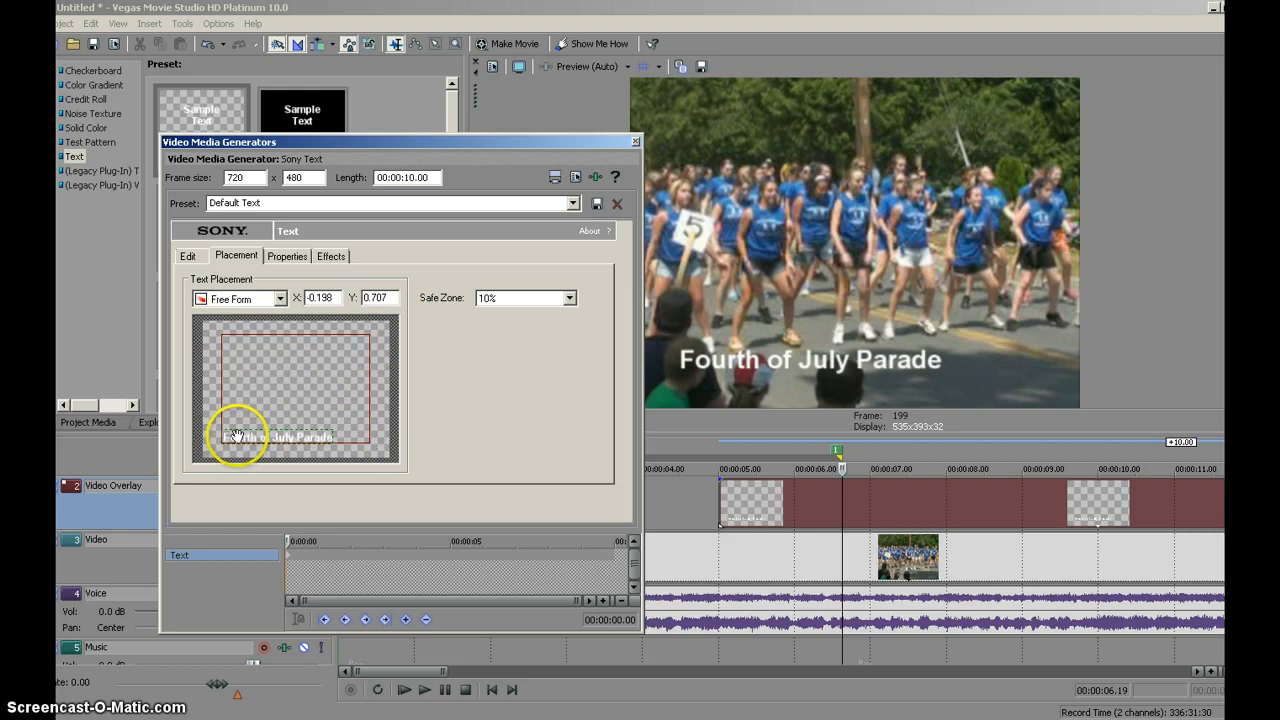
drag(278, 440, 282, 446)
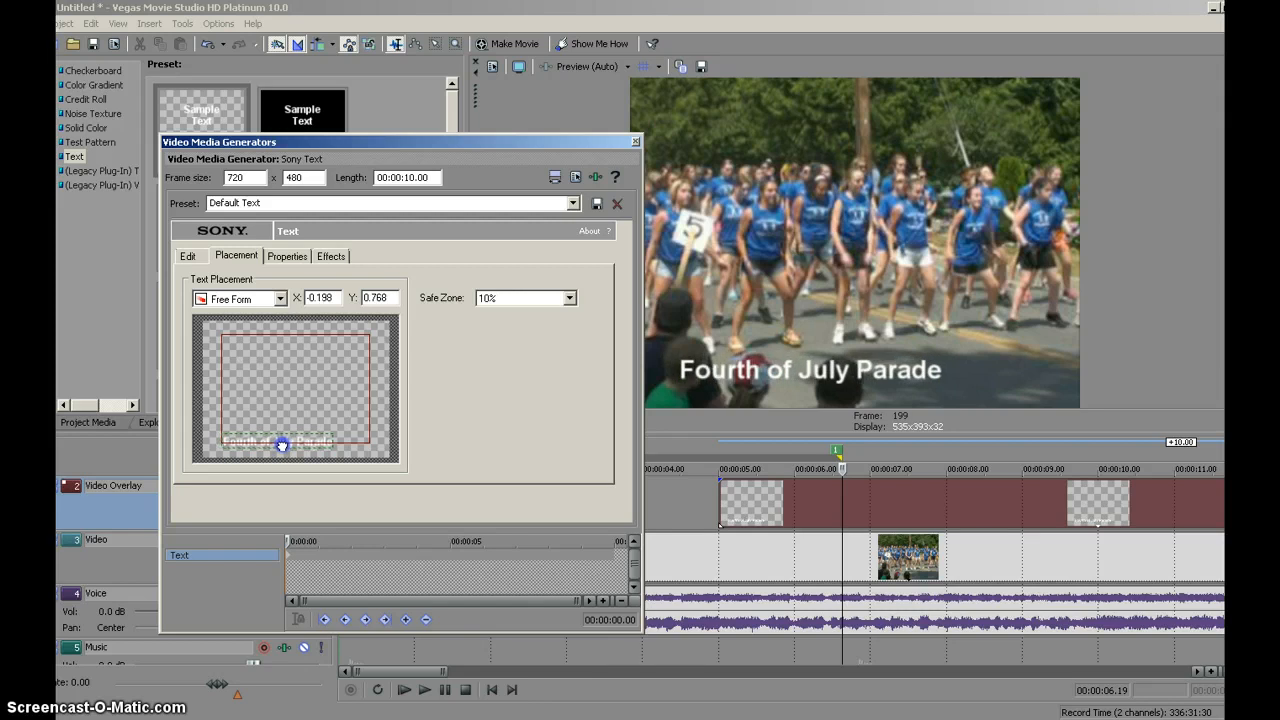
drag(282, 443, 282, 441)
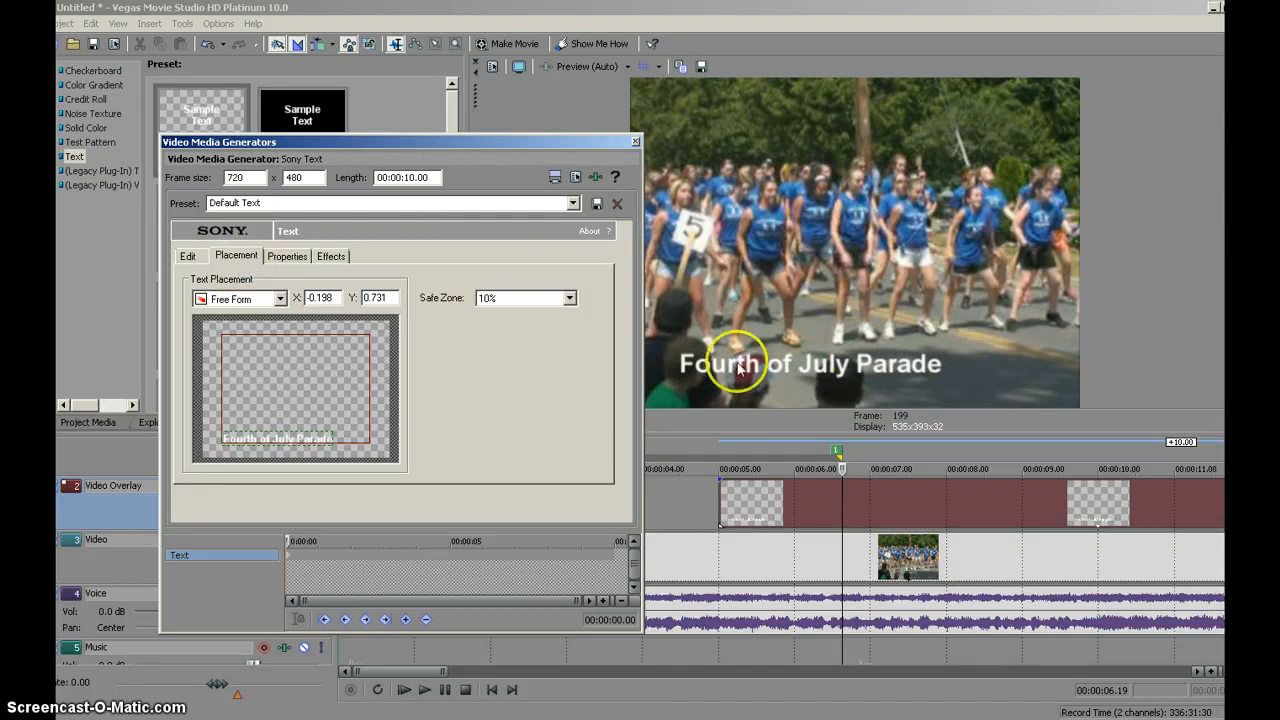
- Draw an outline around the "Fourth of July Parade" text and set its color to black (RGB 0, 0, 0)
click(287, 256)
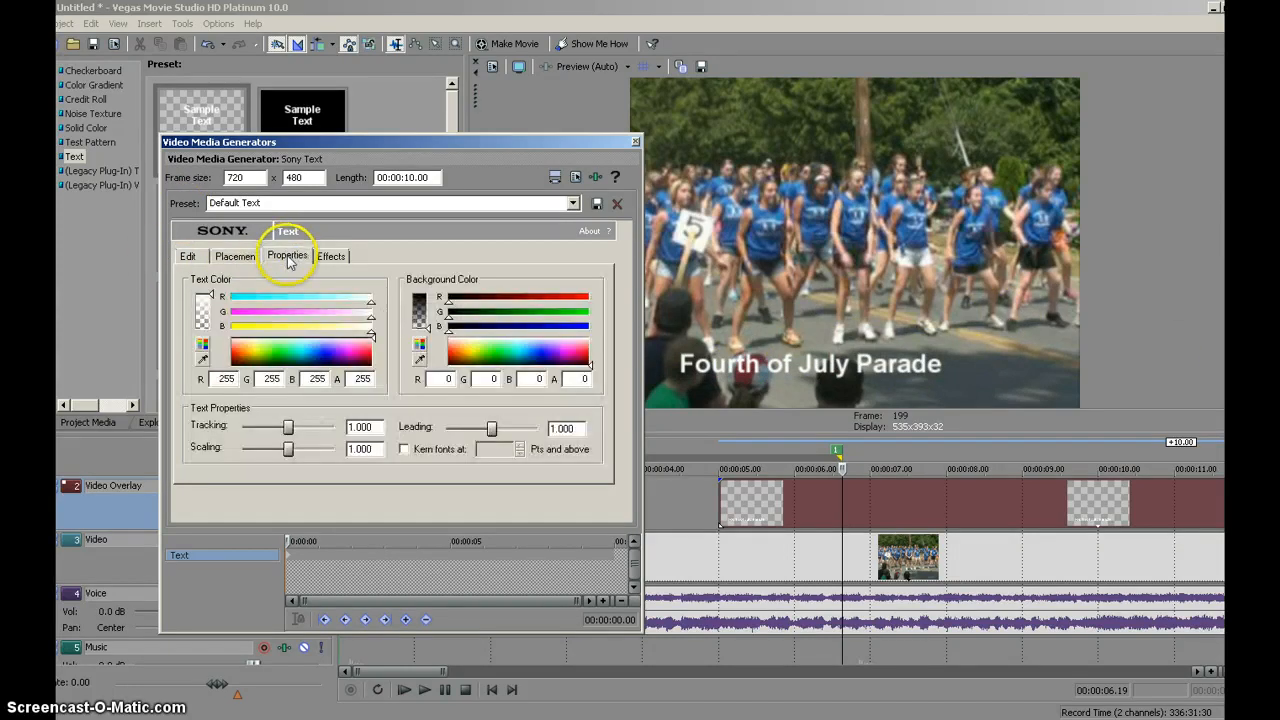
click(331, 256)
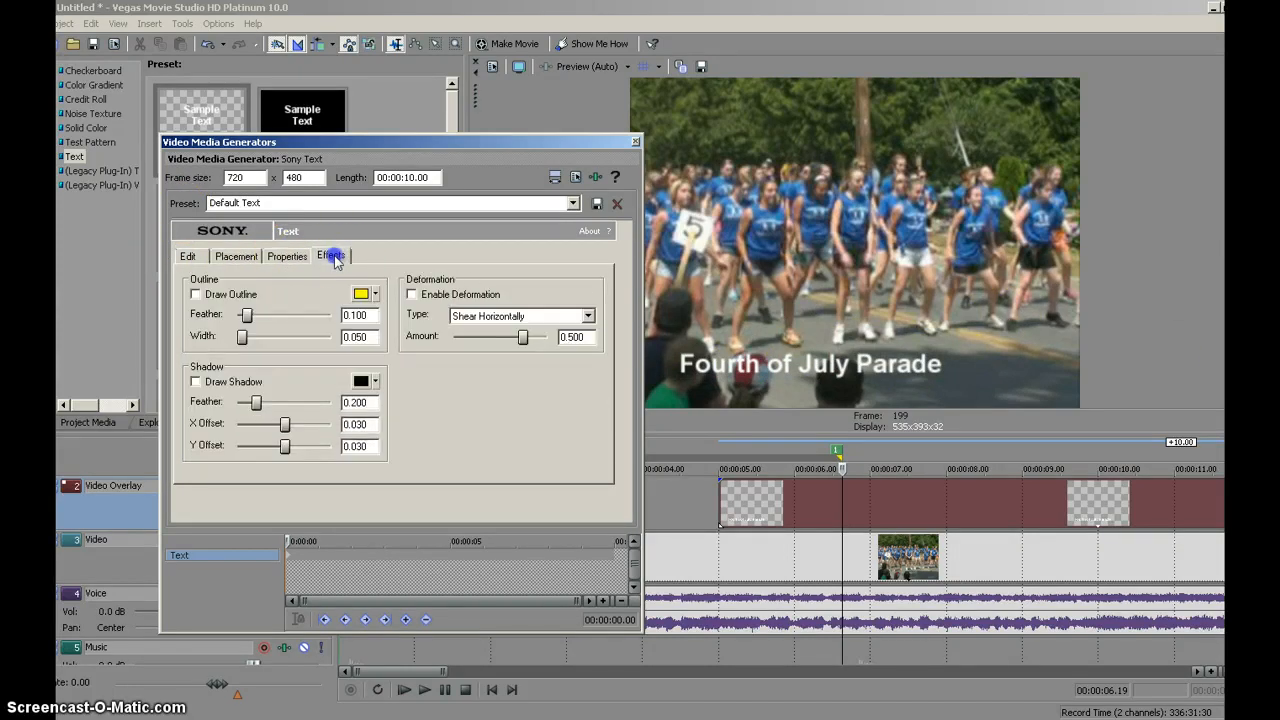
click(196, 295)
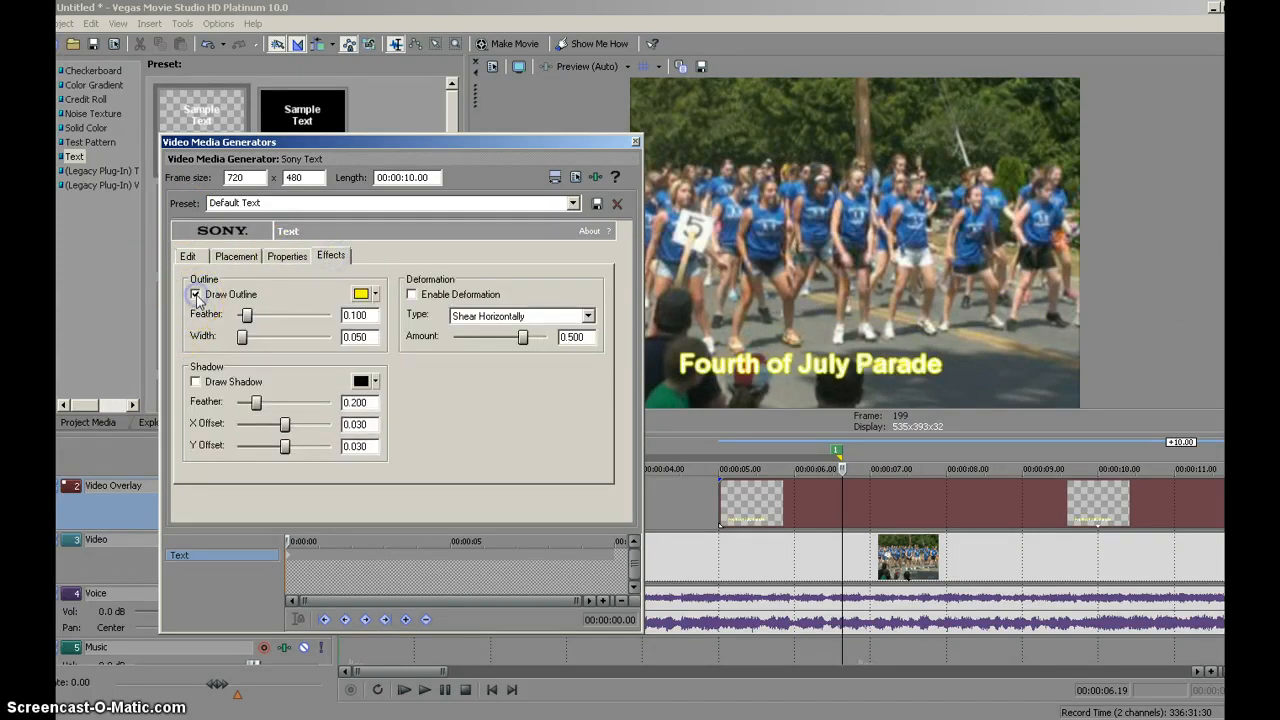
click(376, 295)
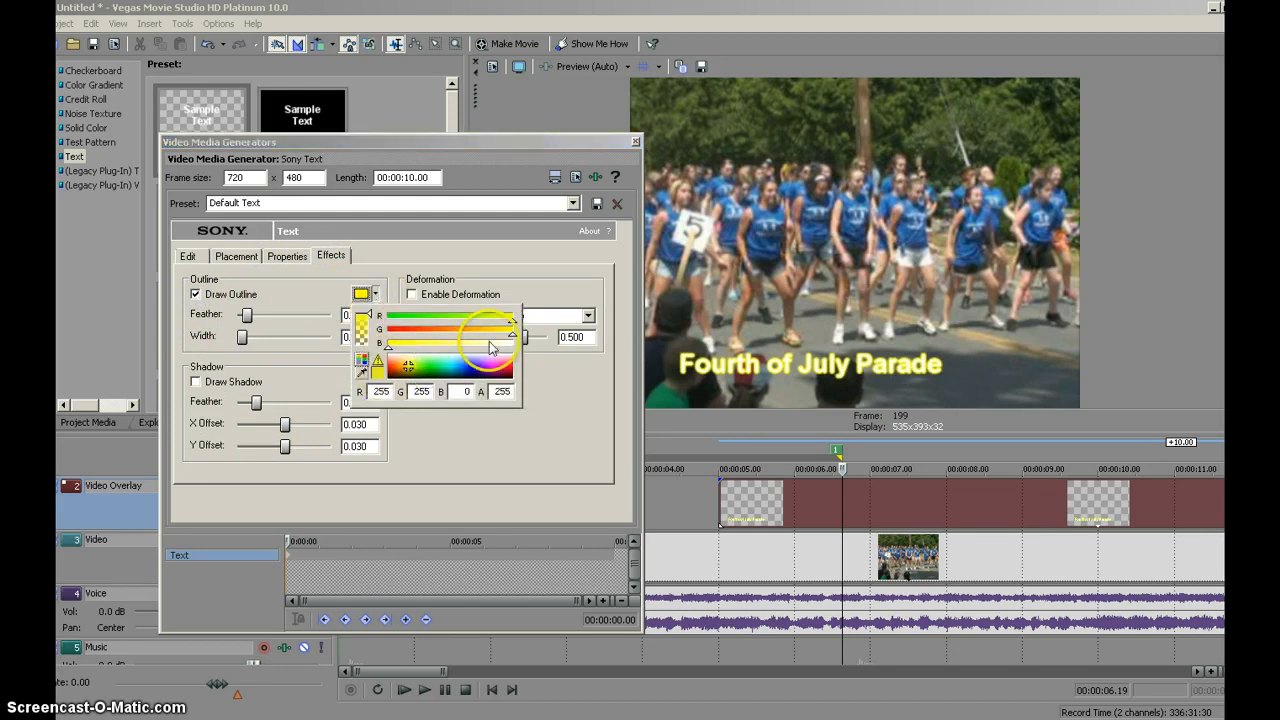
drag(513, 336, 360, 325)
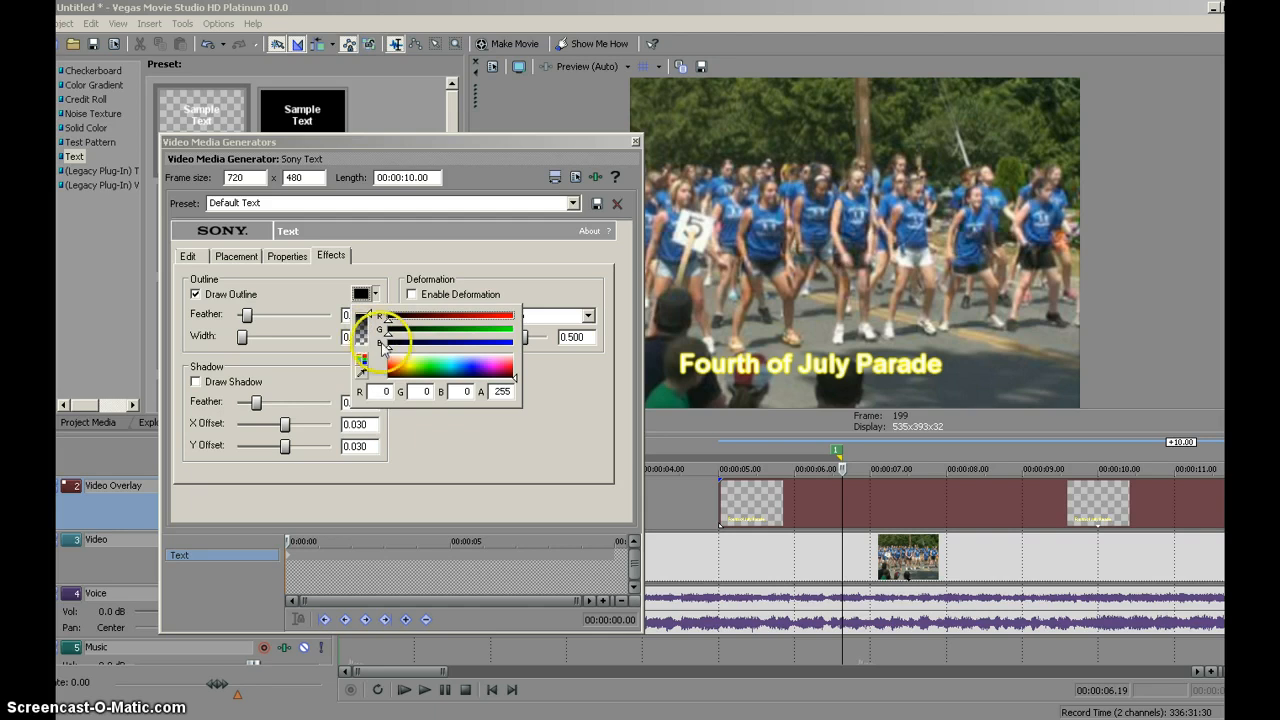
- Turn on the text's shadow and adjust its outline to a feather of about 0.081 and a width of about 0.409
click(197, 380)
click(196, 381)
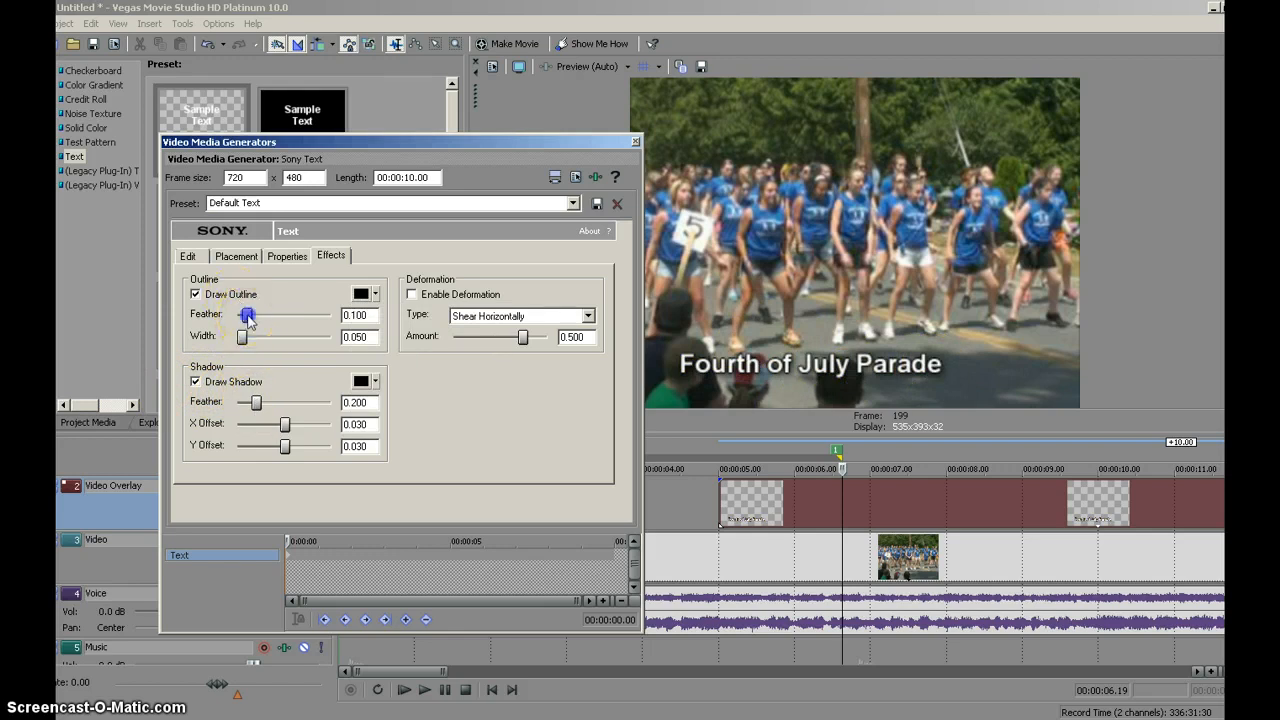
drag(242, 334, 276, 344)
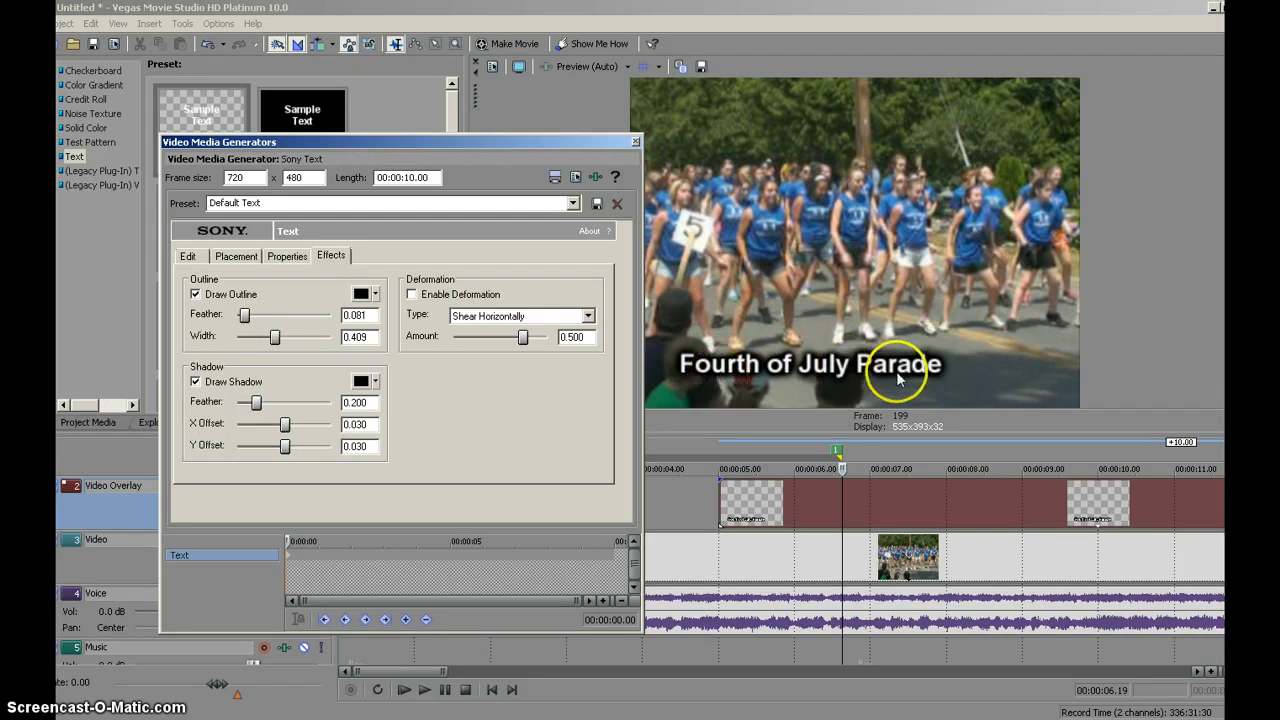
- Review the overlay text's properties and placement, close its settings, and look at the "Dancers" title's text settings
click(288, 258)
click(237, 258)
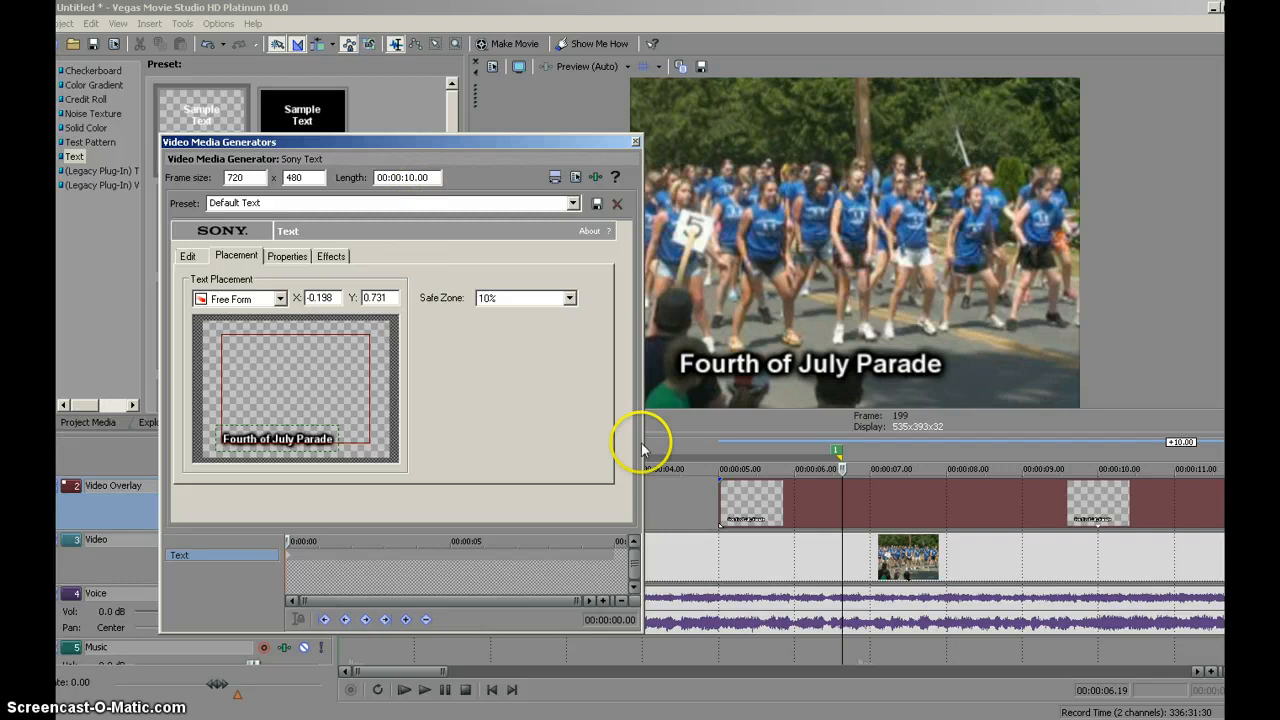
click(634, 142)
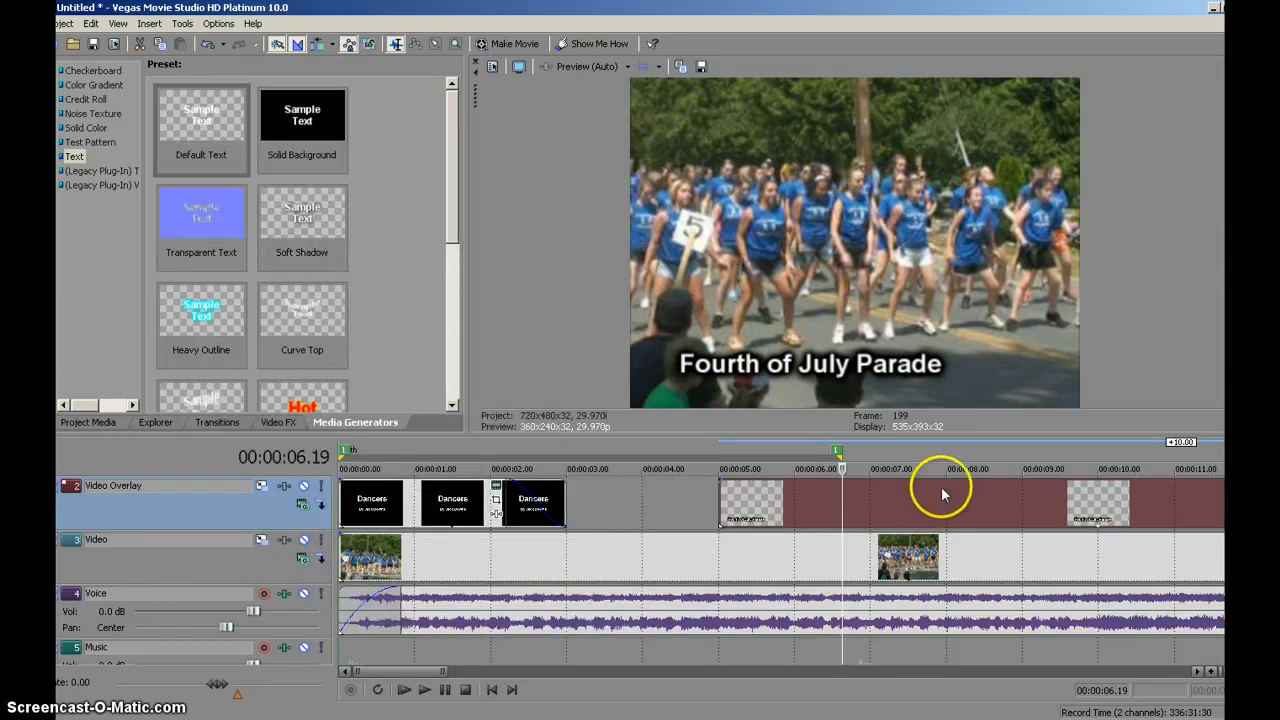
click(497, 492)
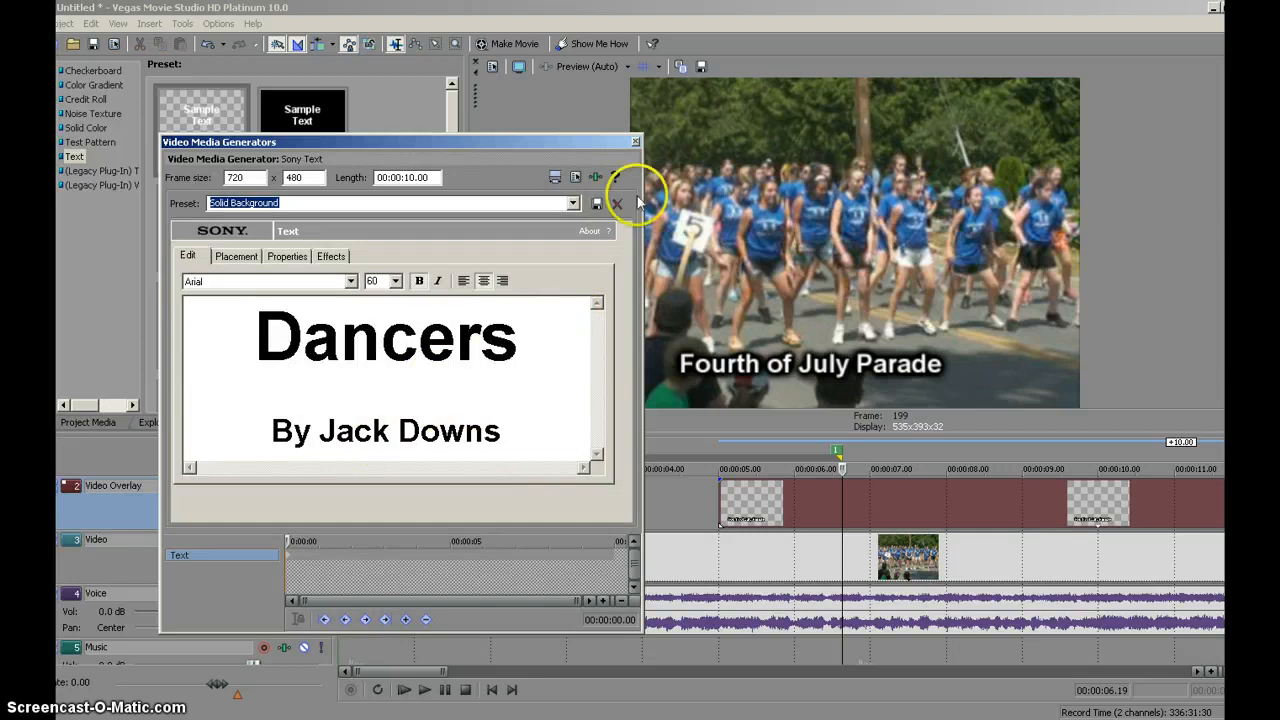
click(634, 142)
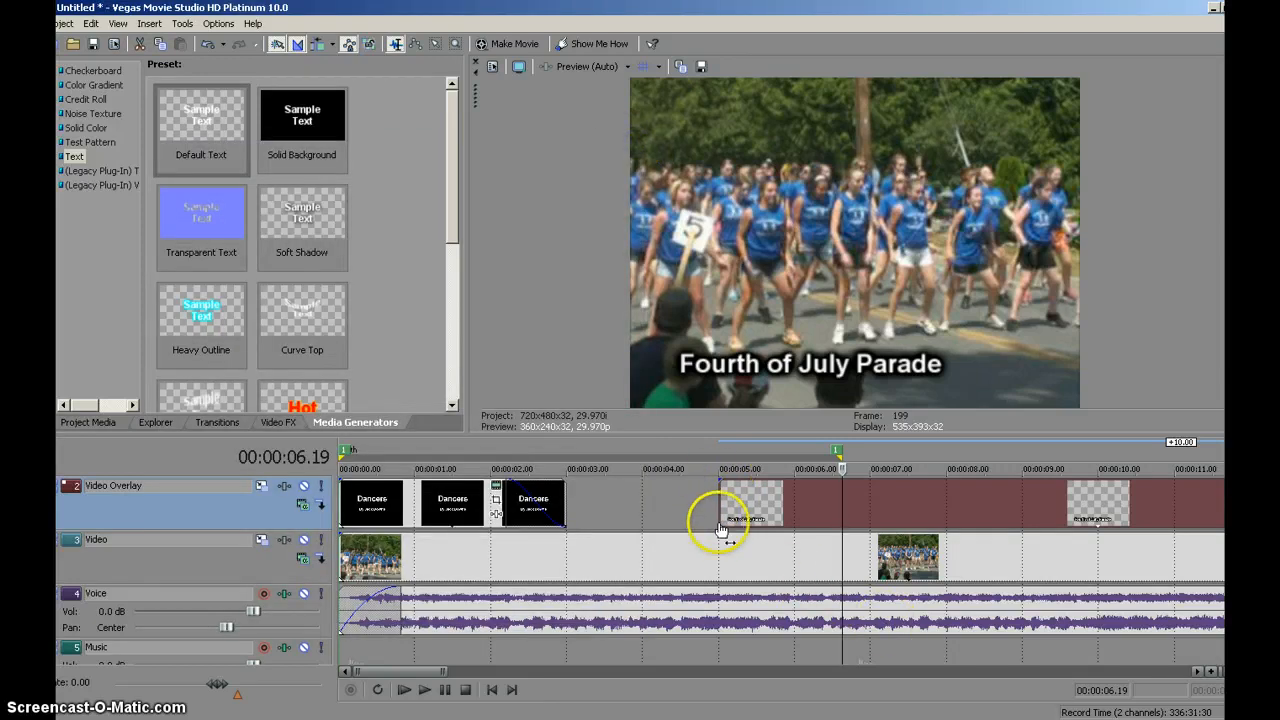
- Trim the end of the "Fourth of July Parade" text event to 00:00:08.00
drag(431, 673, 480, 677)
drag(955, 490, 524, 490)
drag(486, 673, 443, 677)
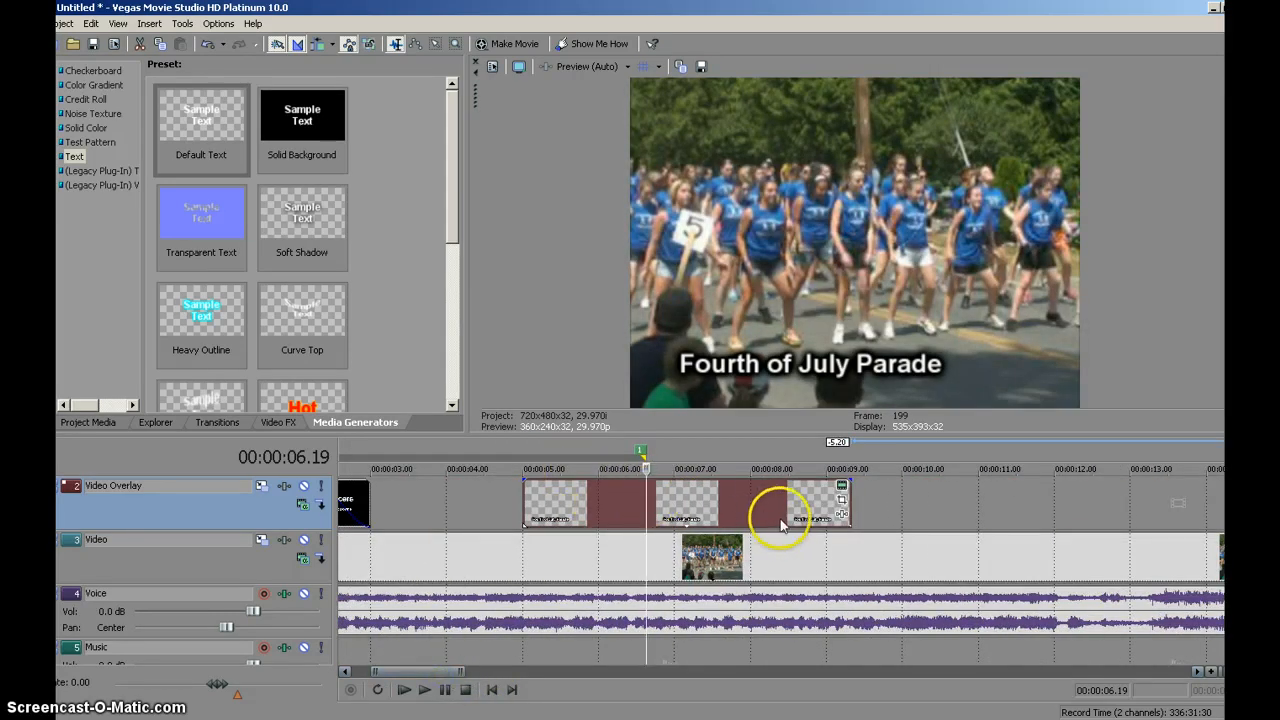
drag(846, 497, 752, 505)
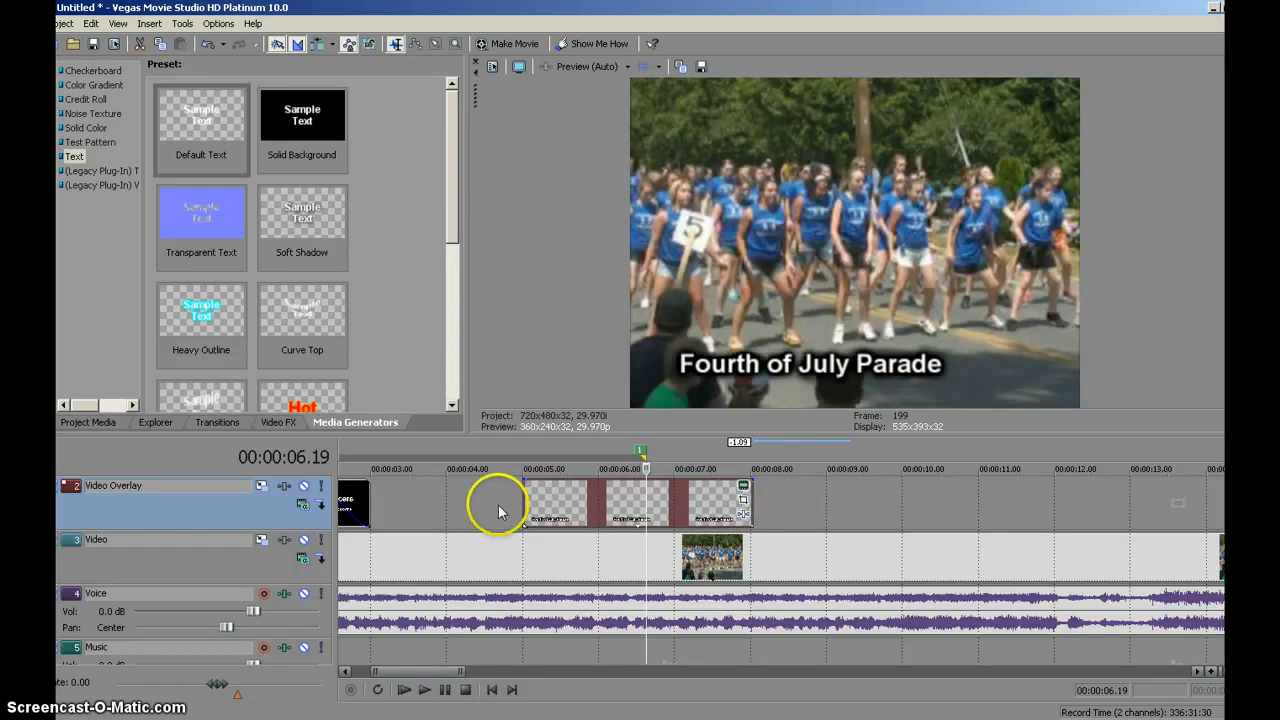
- Apply a fade-in and a fade-out of about 0.8 seconds each to the "Fourth of July Parade" text event
click(505, 500)
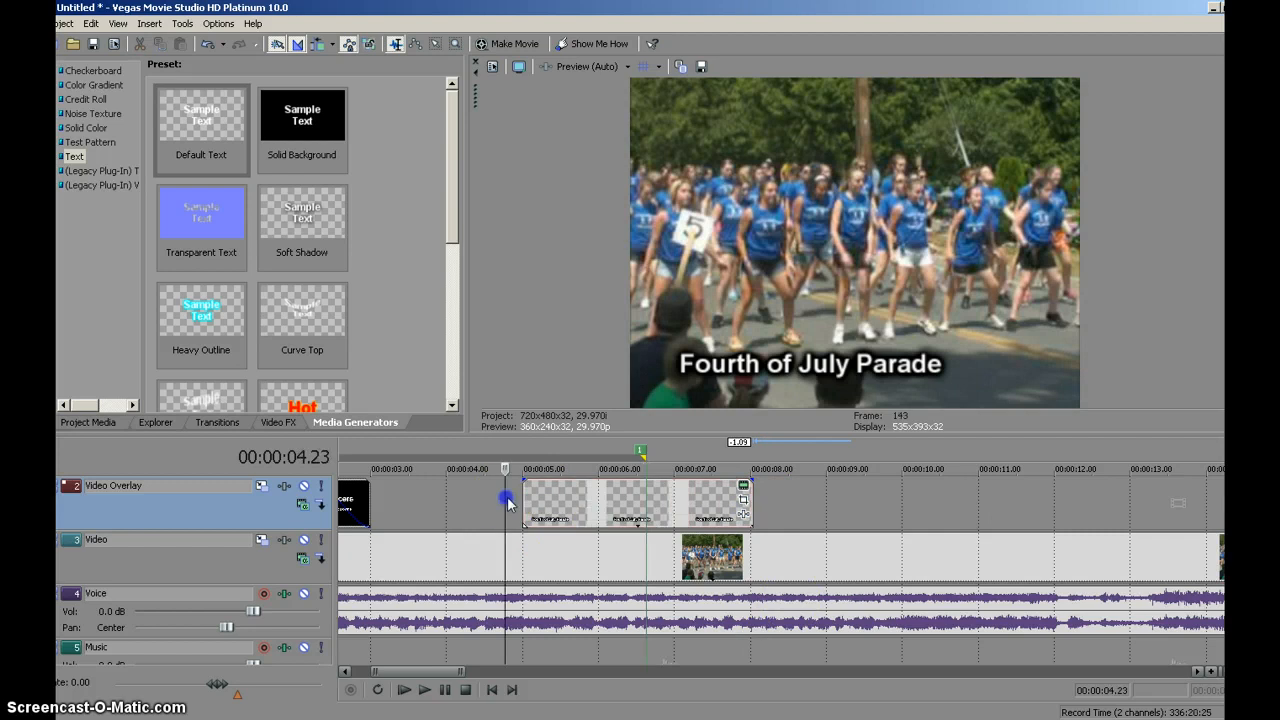
mouse_move(515, 506)
mouse_down()
mouse_move(560, 503)
mouse_move(500, 506)
mouse_move(589, 515)
mouse_move(502, 510)
mouse_move(535, 479)
mouse_move(584, 479)
mouse_up()
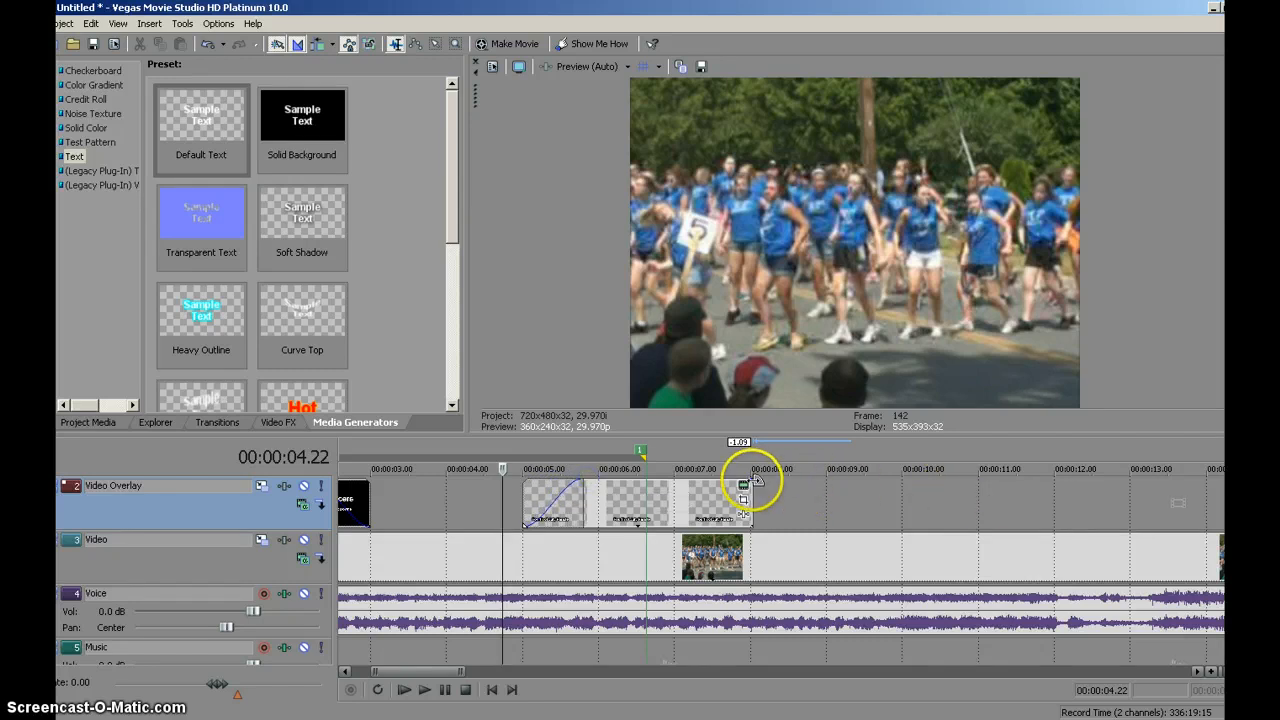
drag(750, 481, 690, 484)
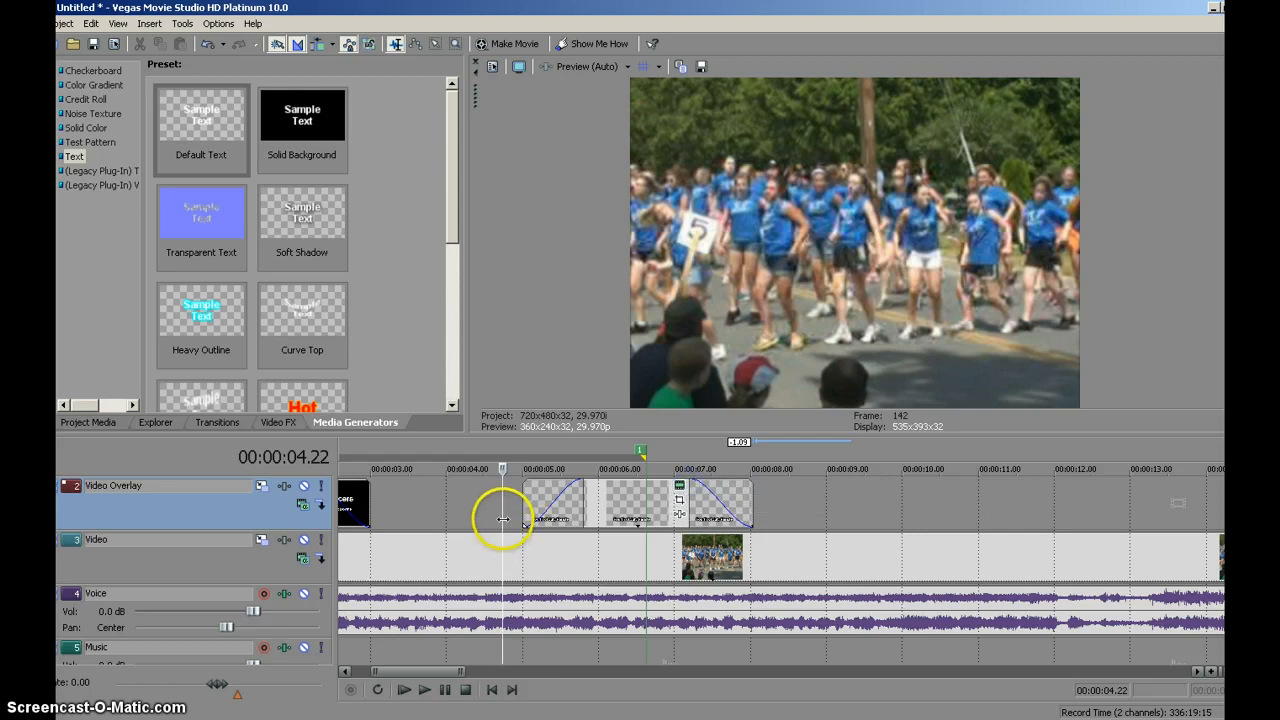
- Play the timeline from 00:00:04.22 to preview the overlay text fading in and out, and stop playback
drag(504, 521, 588, 523)
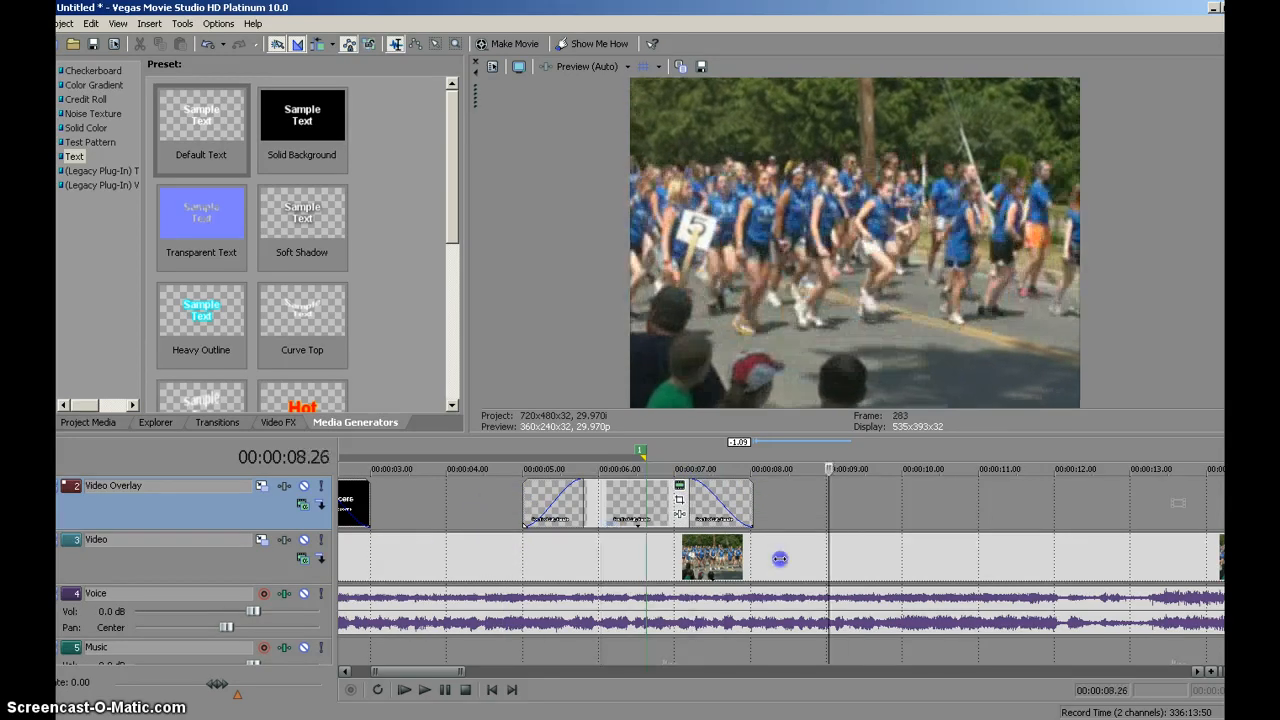
click(503, 557)
click(421, 690)
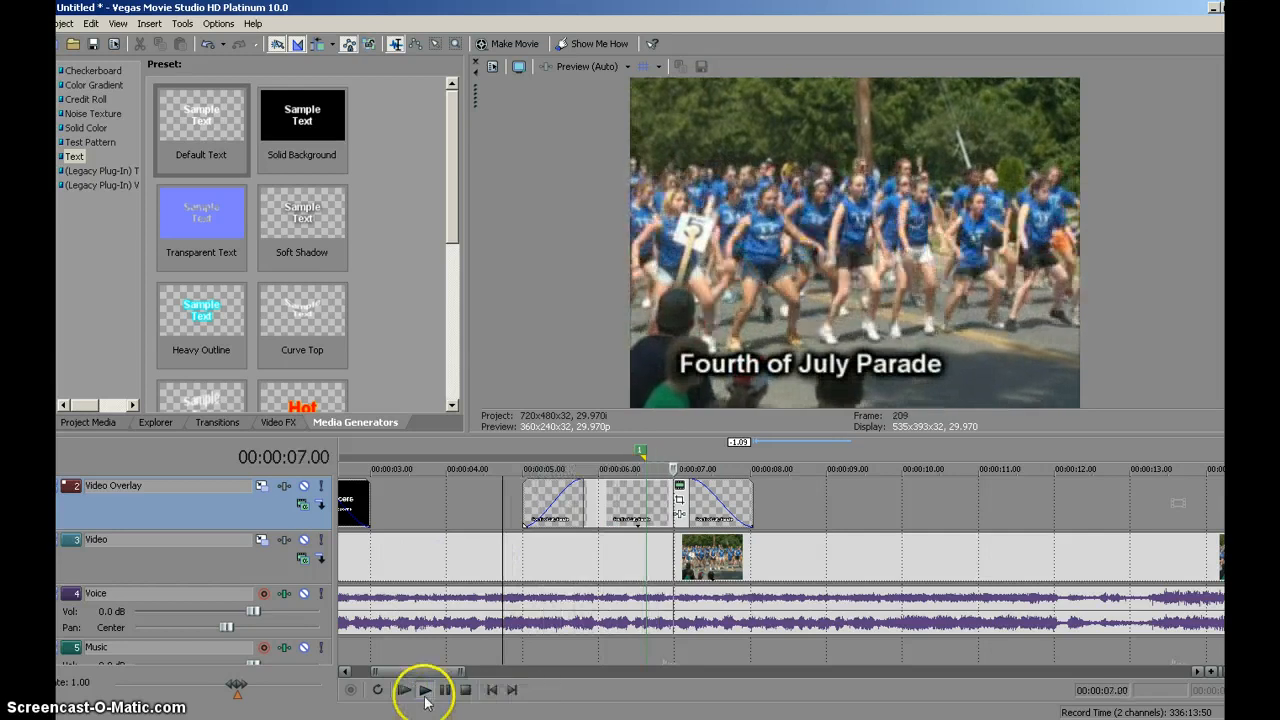
click(466, 690)
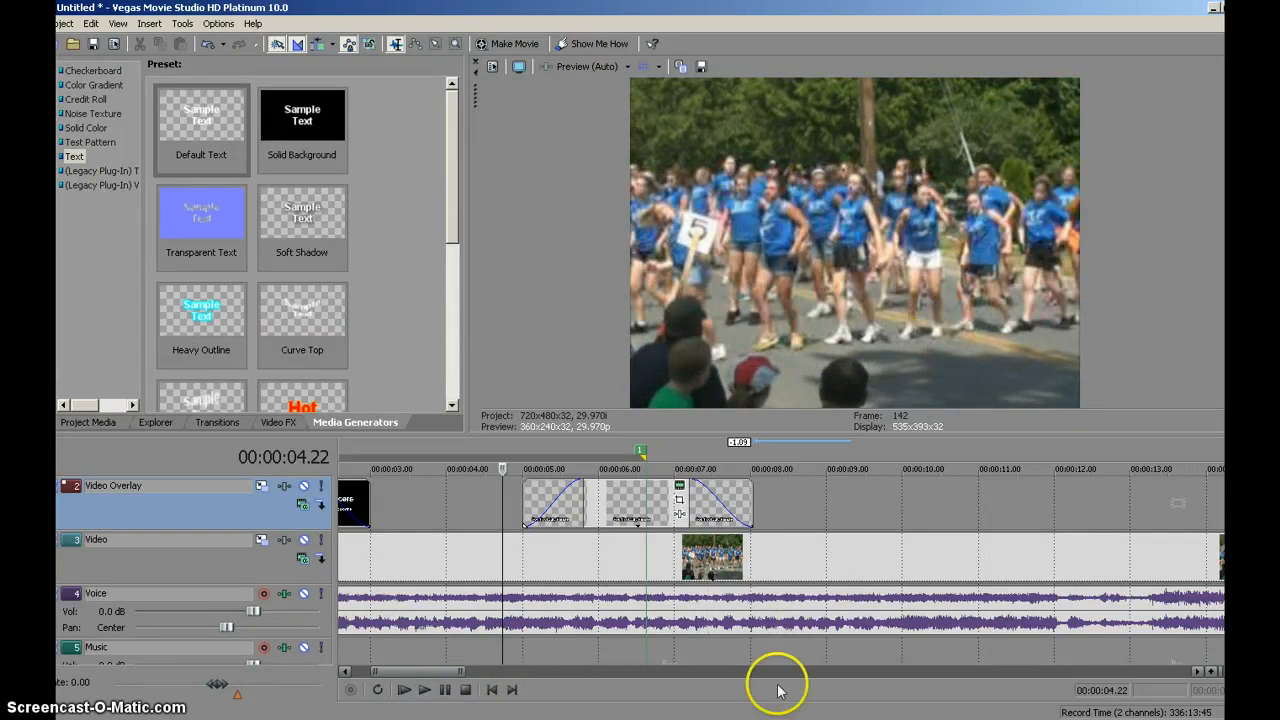
- Add a "Plain Scrolling on Black" credit roll to the Video Overlay track, starting at 00:00:10.00
drag(430, 672, 462, 677)
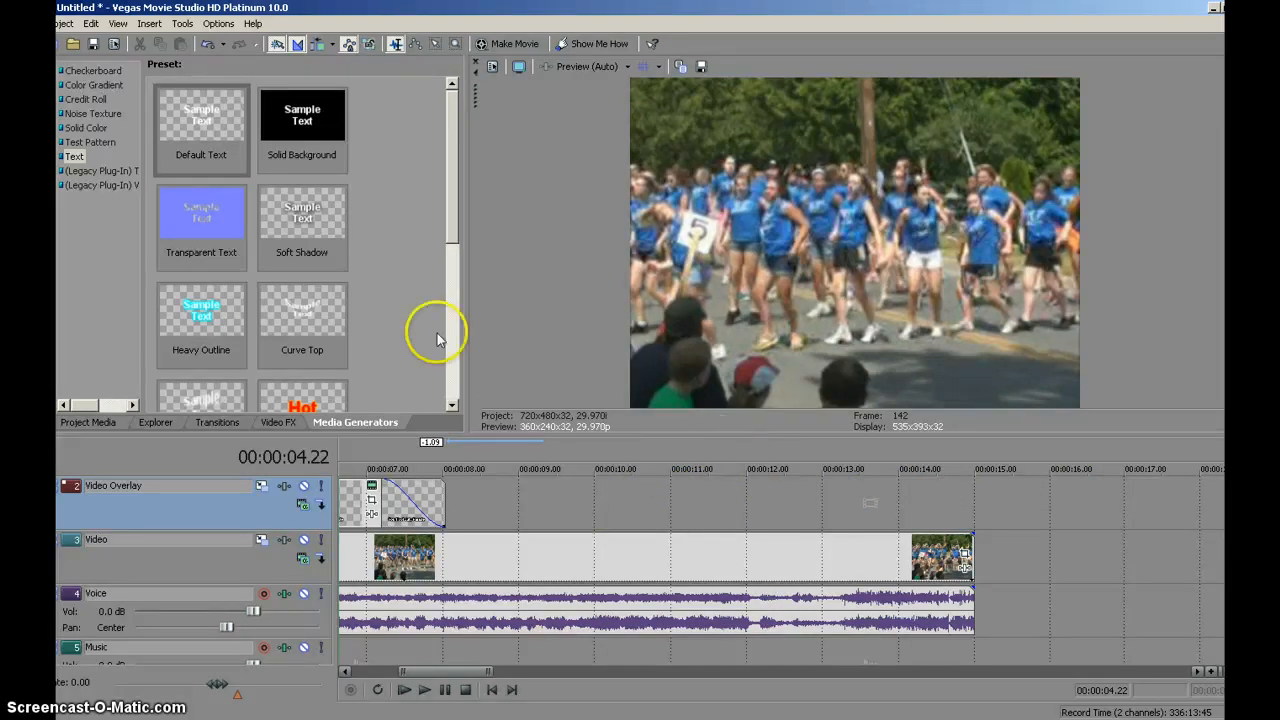
click(86, 100)
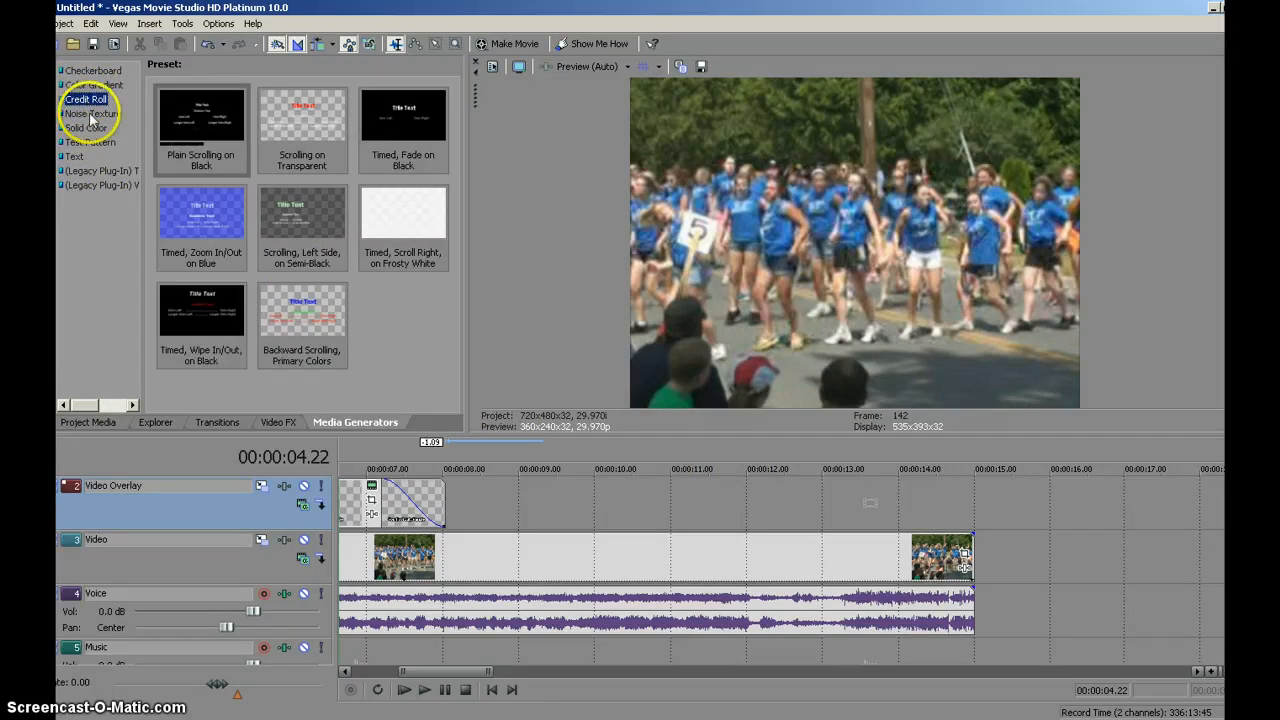
click(190, 122)
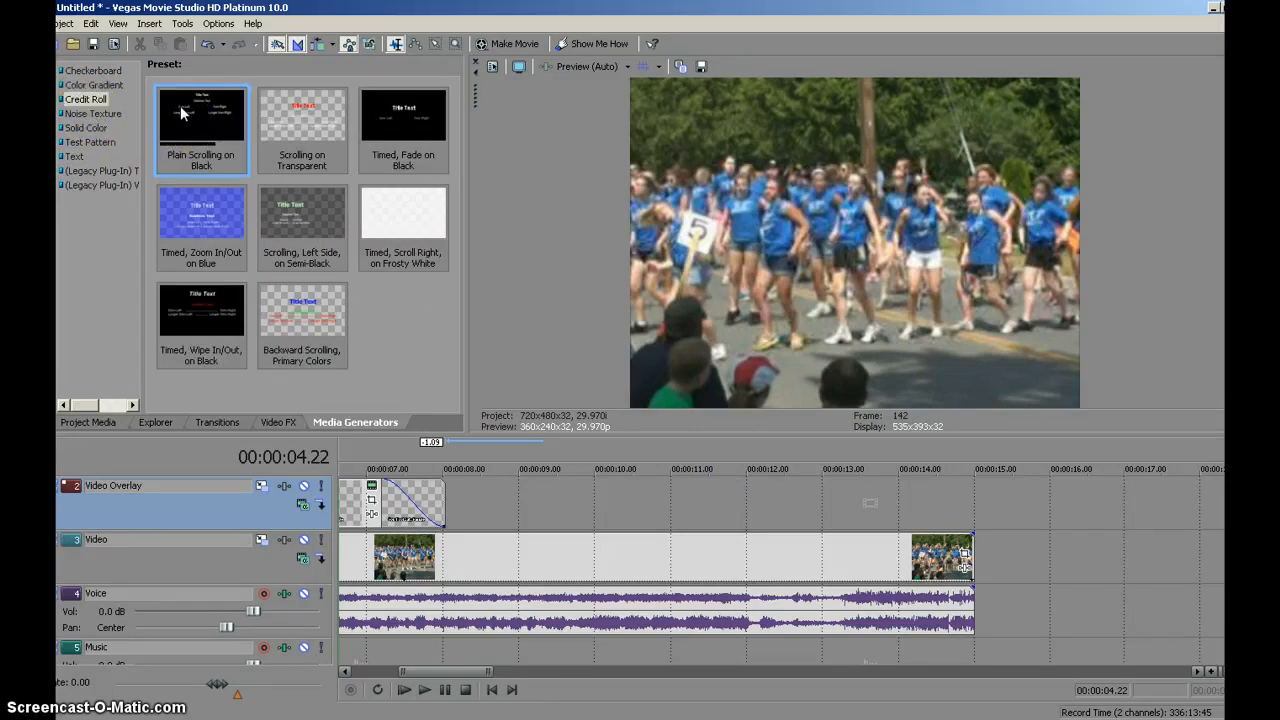
drag(188, 122, 603, 500)
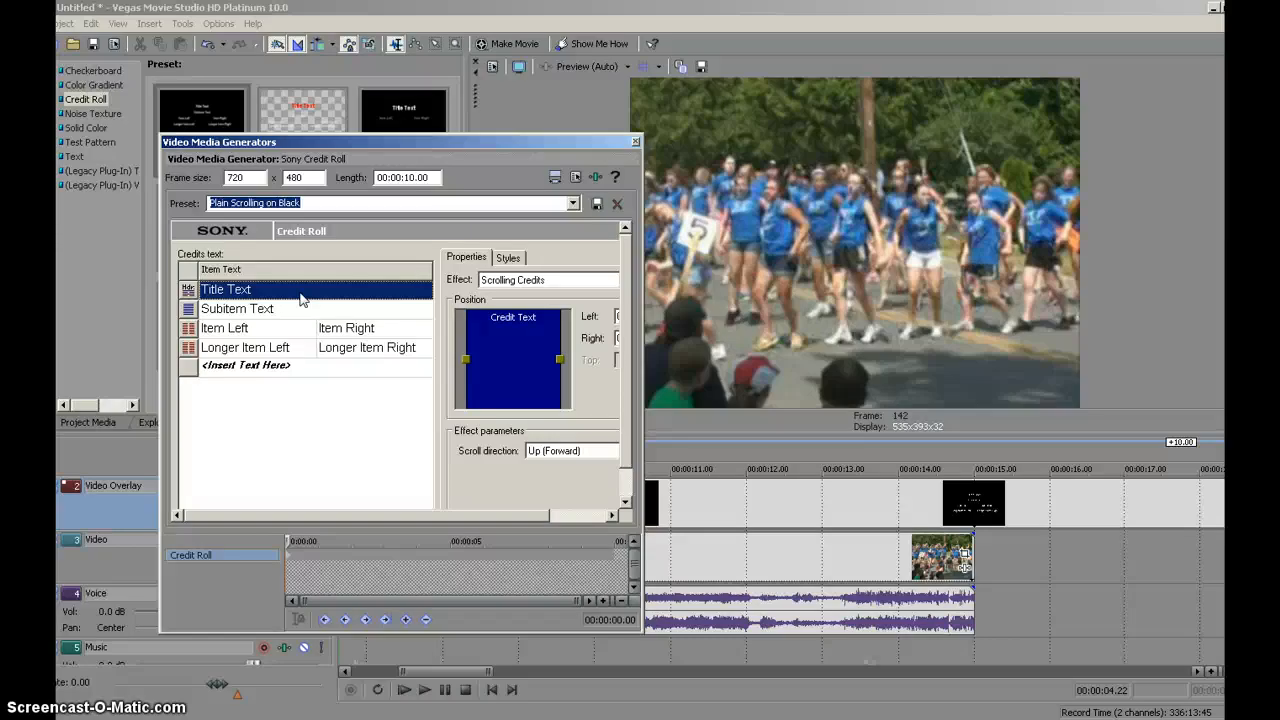
- Set the credit roll's title to "Fourth of July Parade" and its subitem to "Plattsburgh 2011"
text(F)
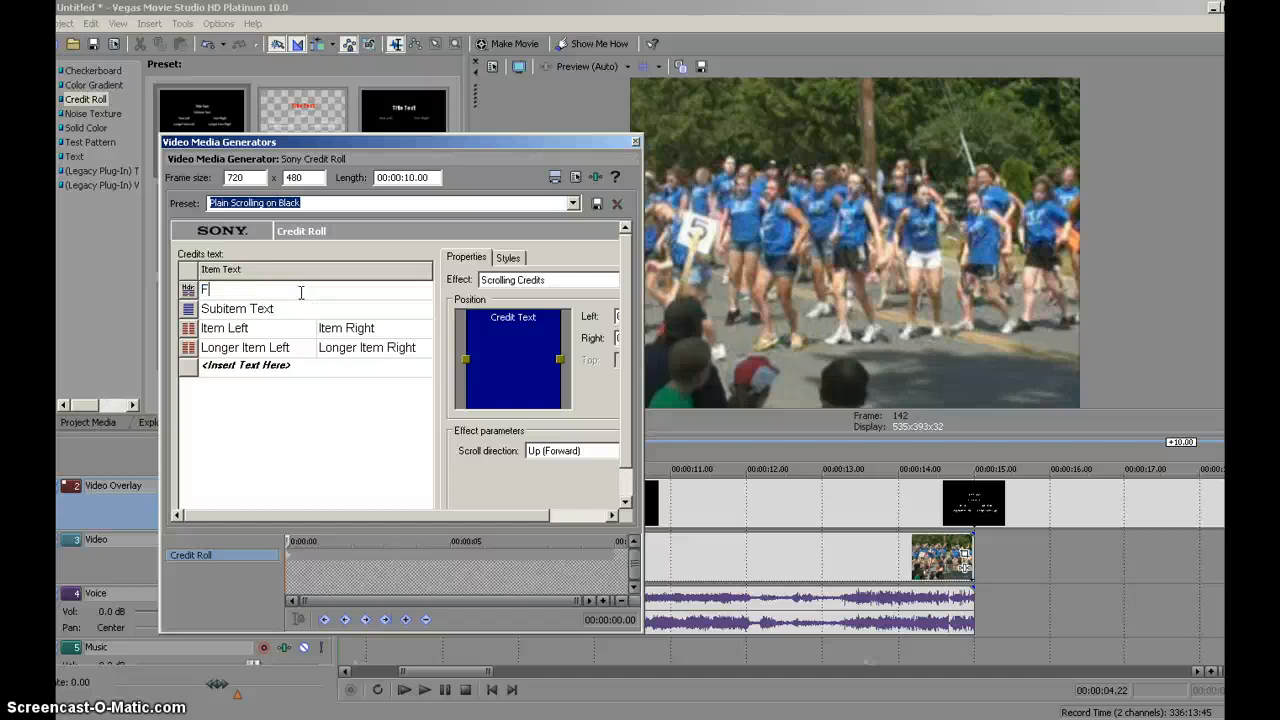
text(ourth of)
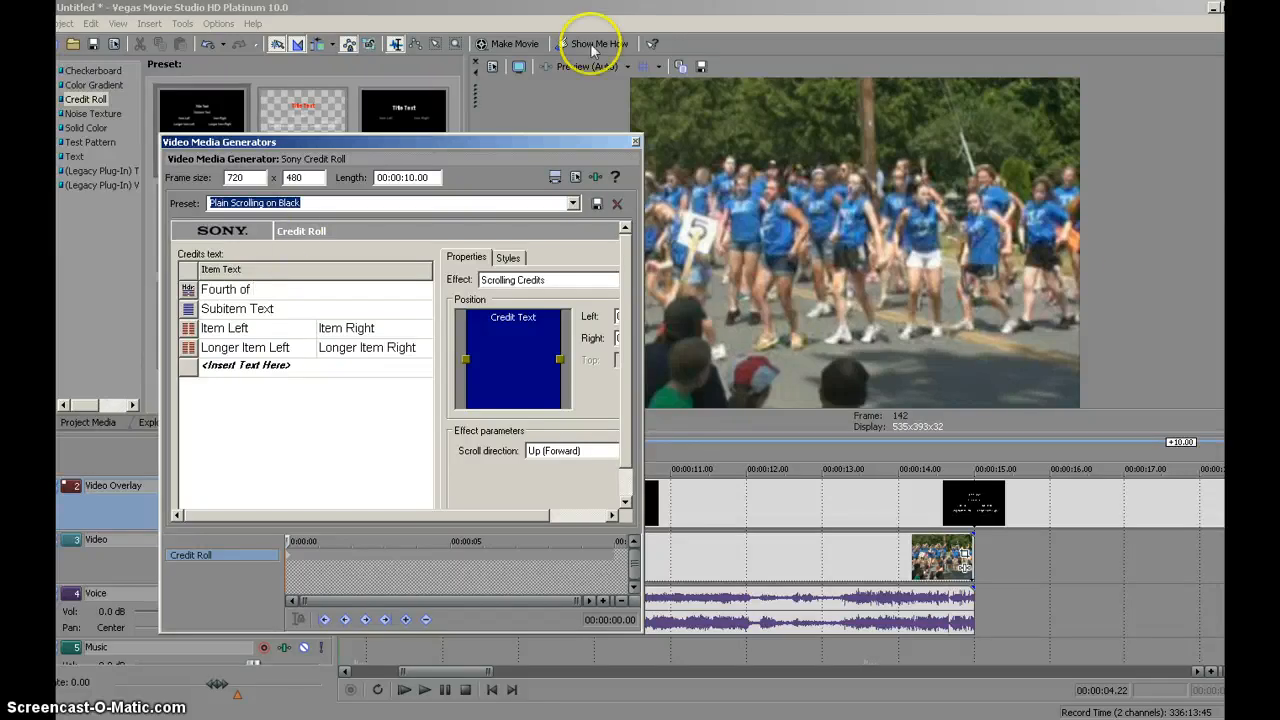
click(787, 512)
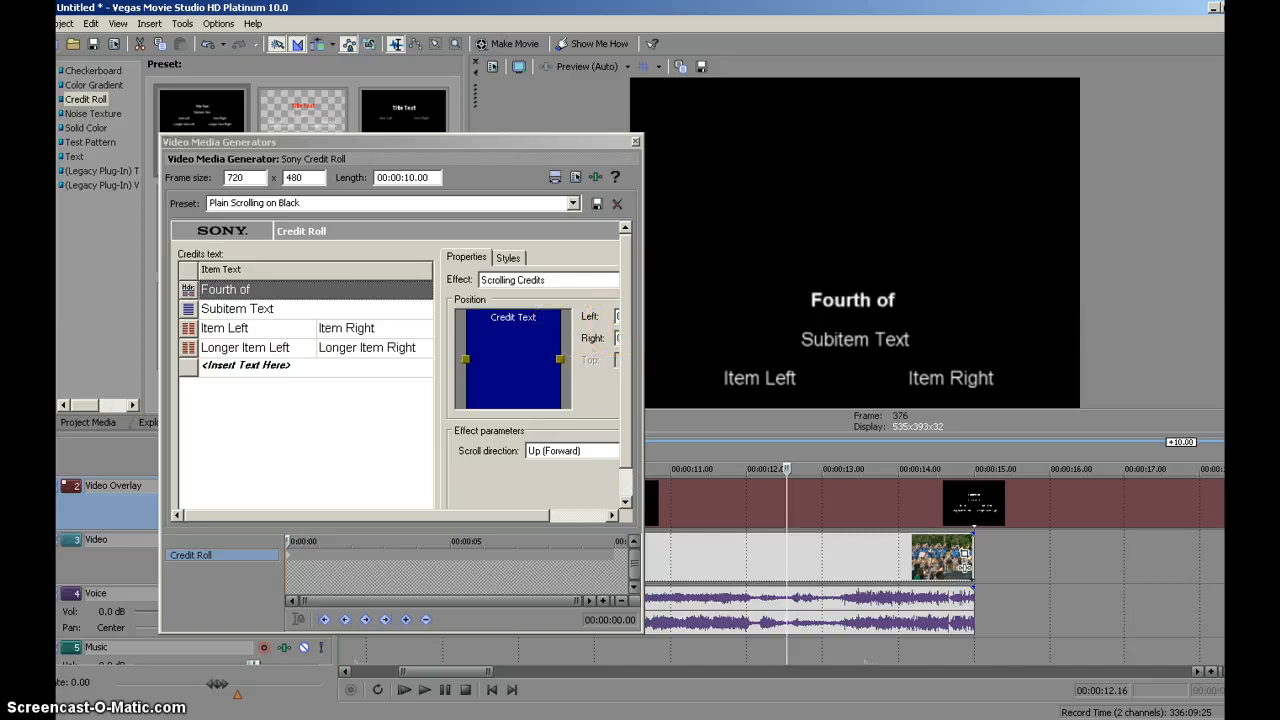
click(277, 292)
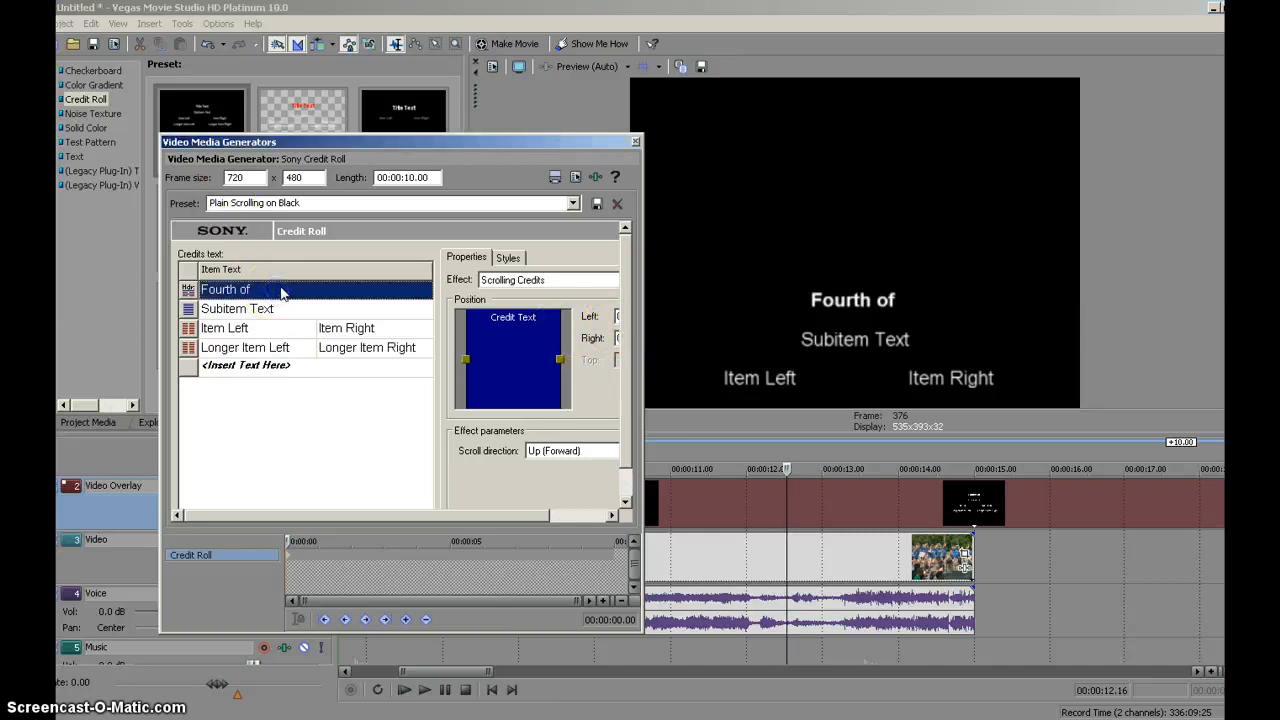
text(July Parade)
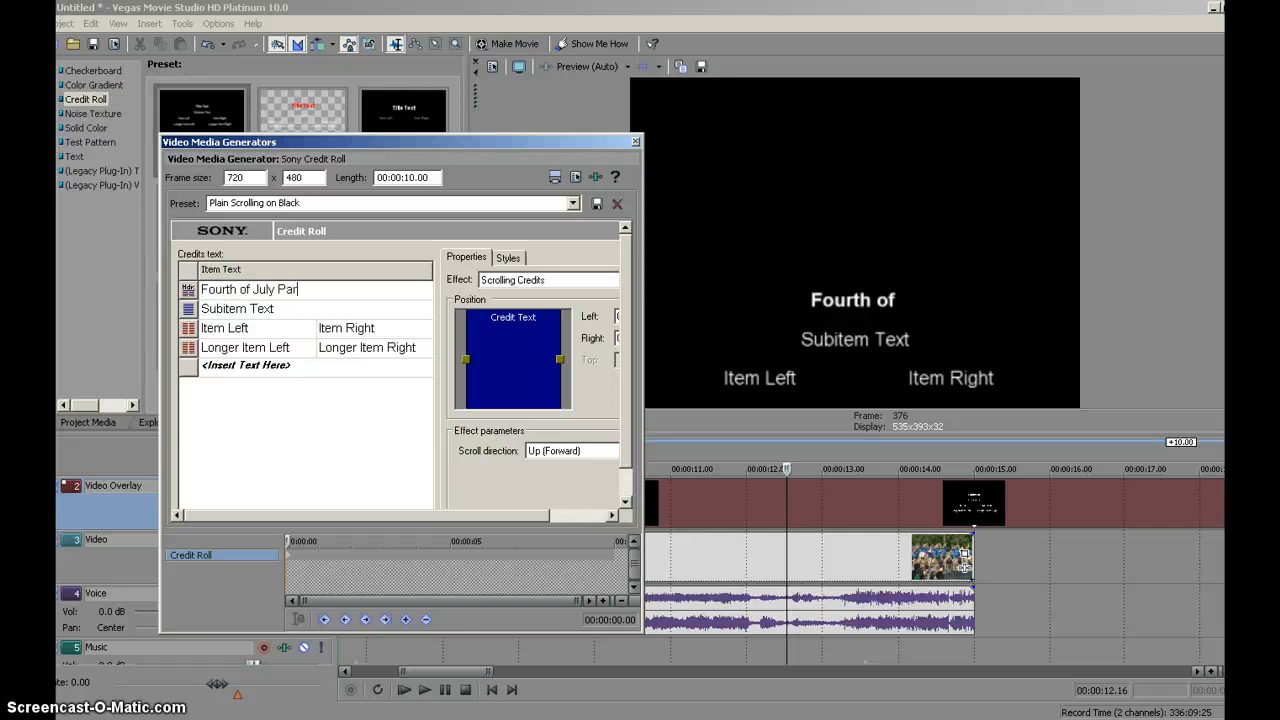
click(240, 311)
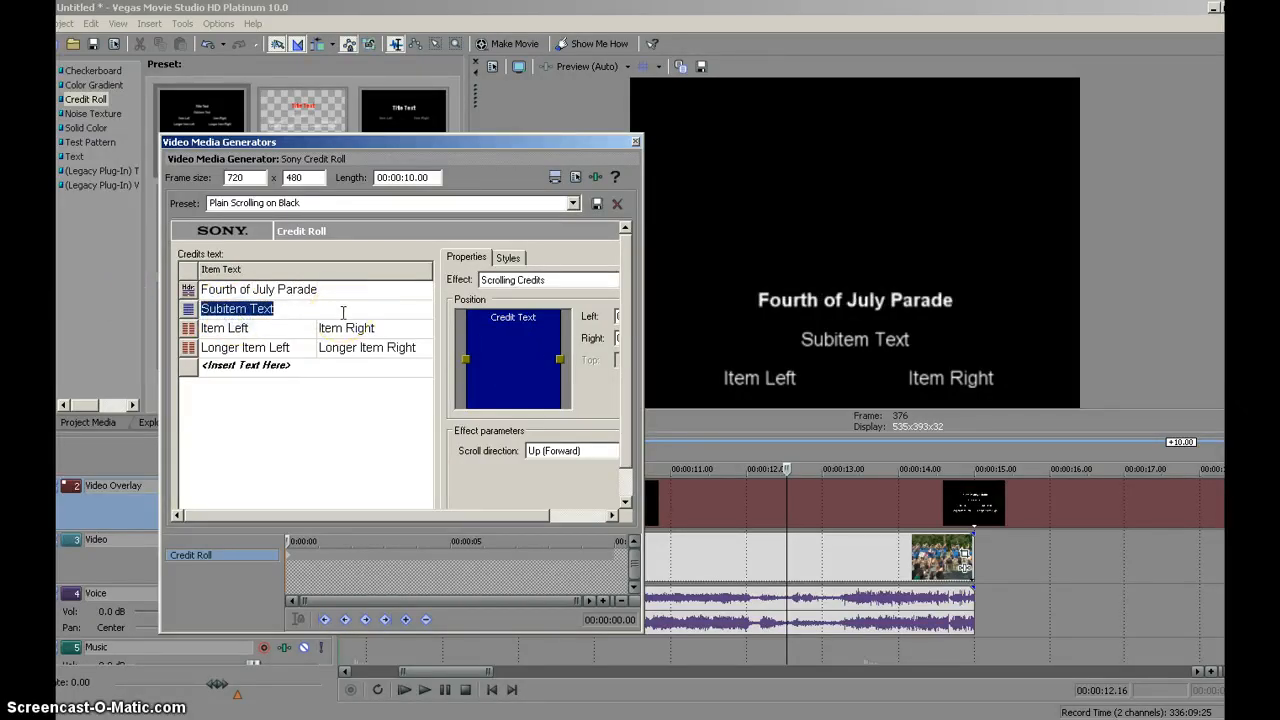
text(Plattsburgh 2011)
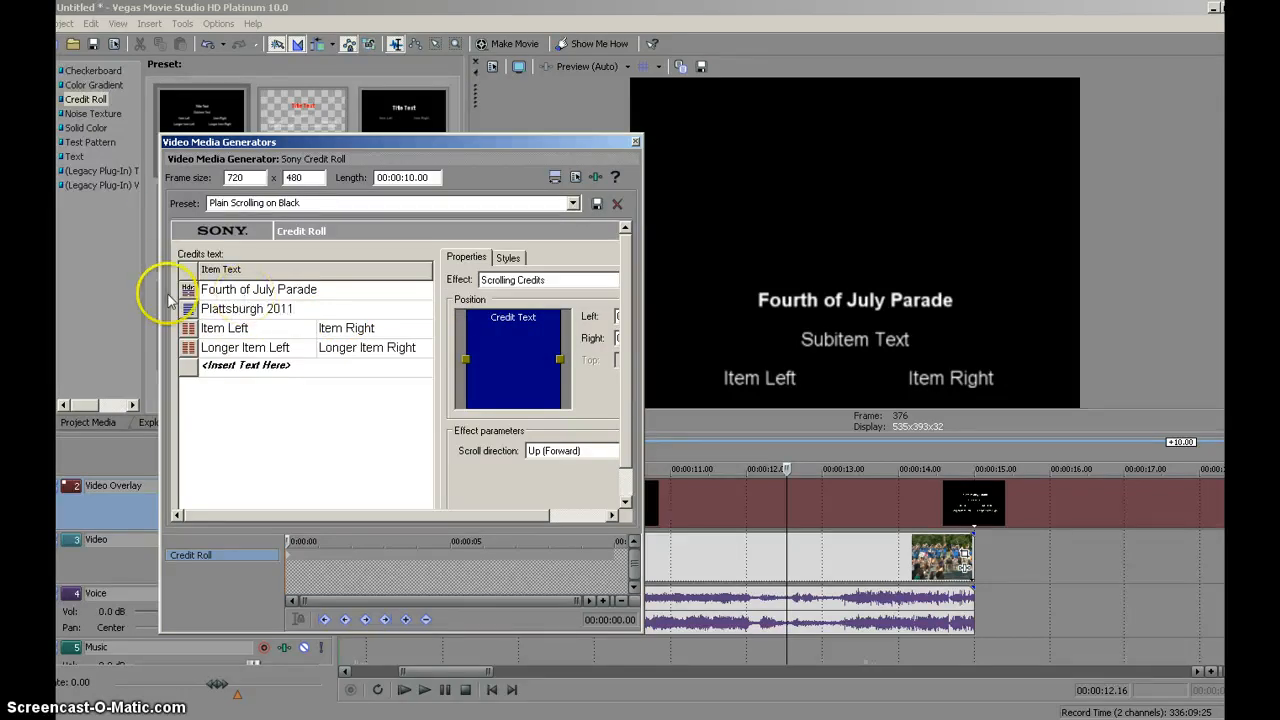
- Fill the two paired credit rows with the roles "Editor" and "Videographer", each with the person's full name
click(264, 330)
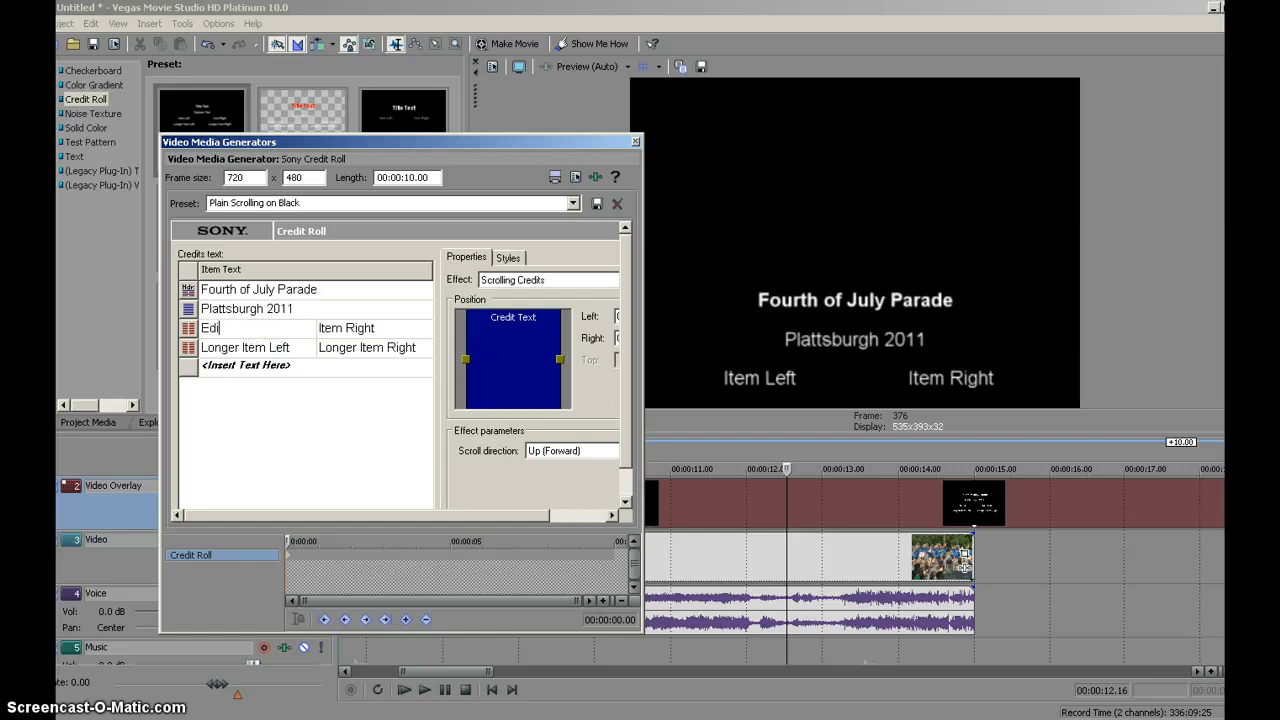
text(Editor)
click(362, 328)
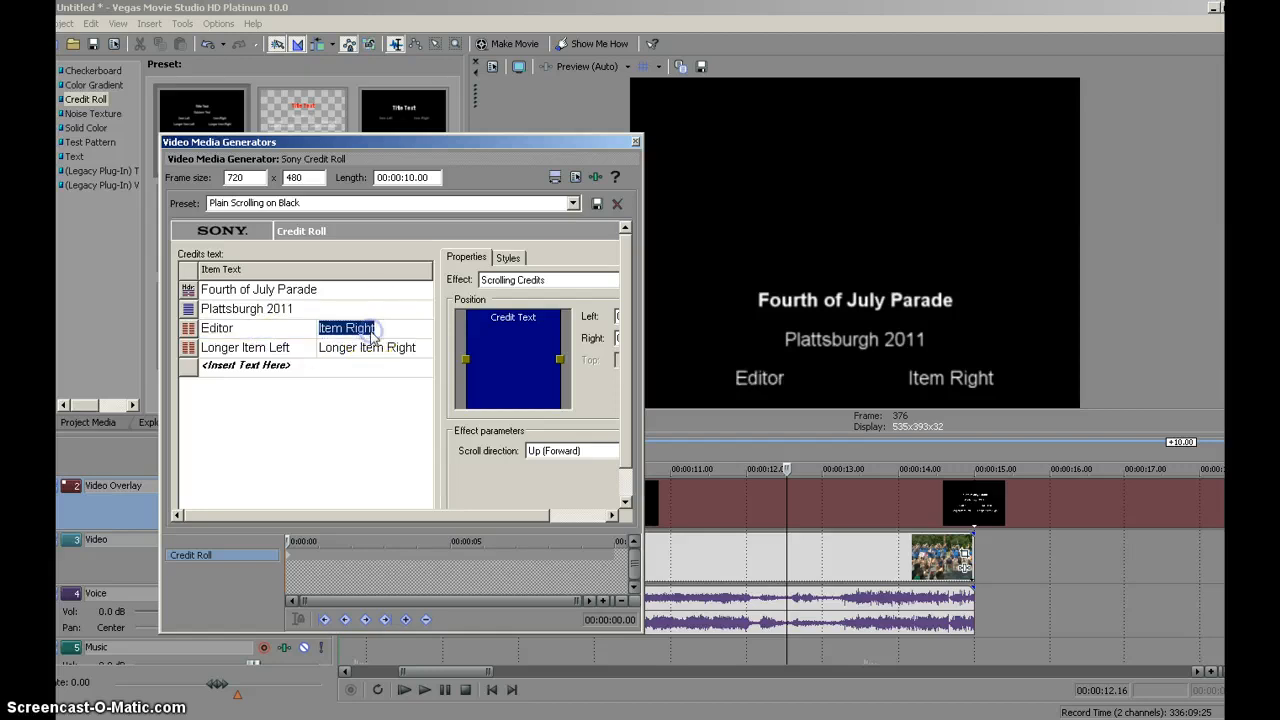
text(Jack Downs)
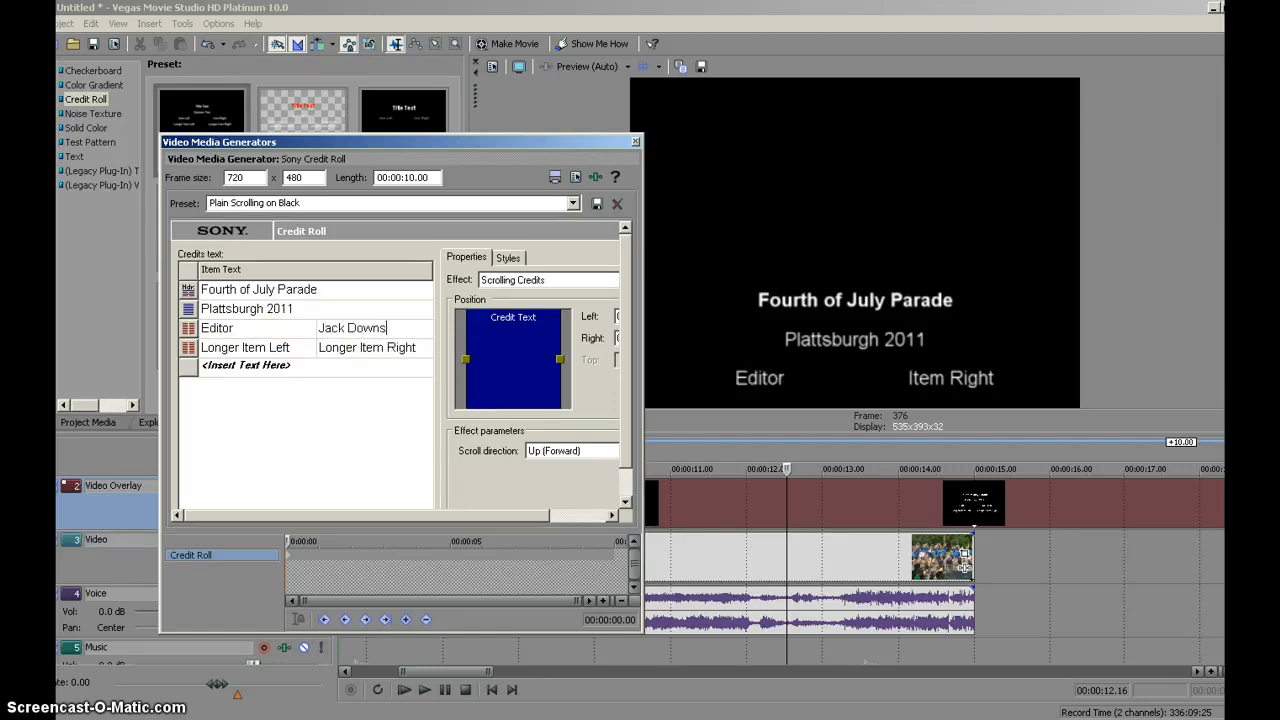
click(240, 350)
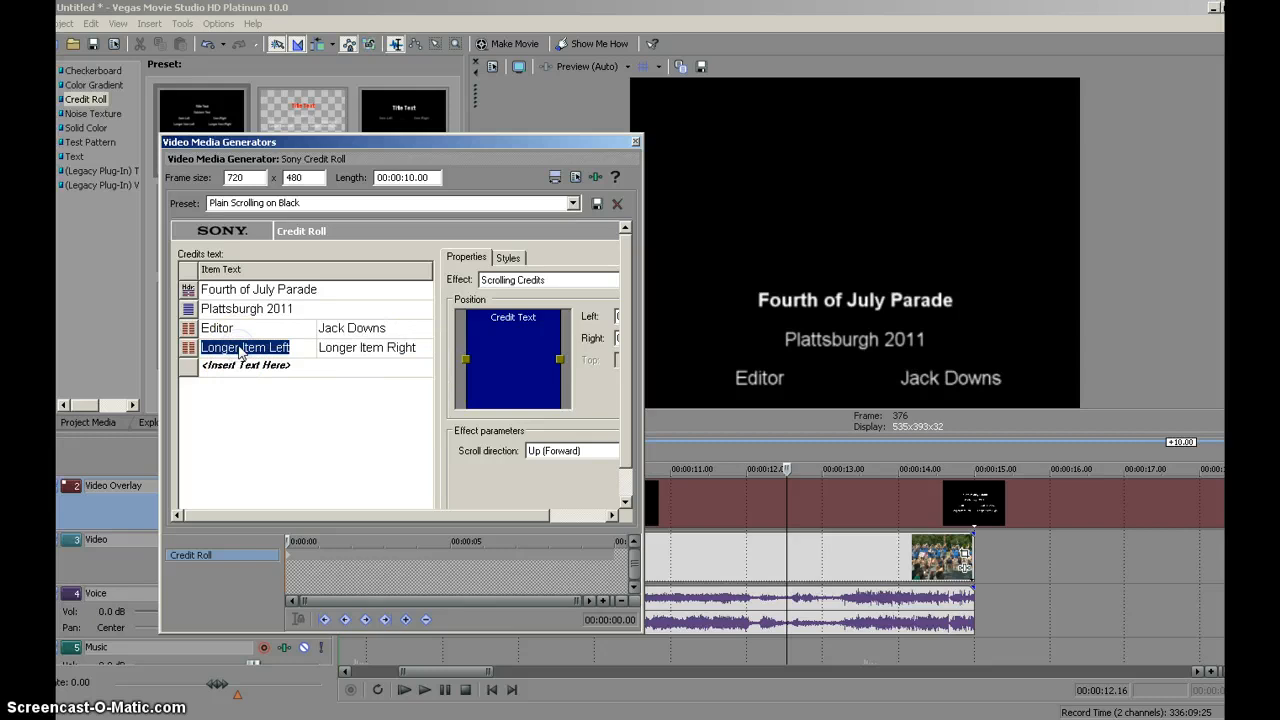
text(Videographer)
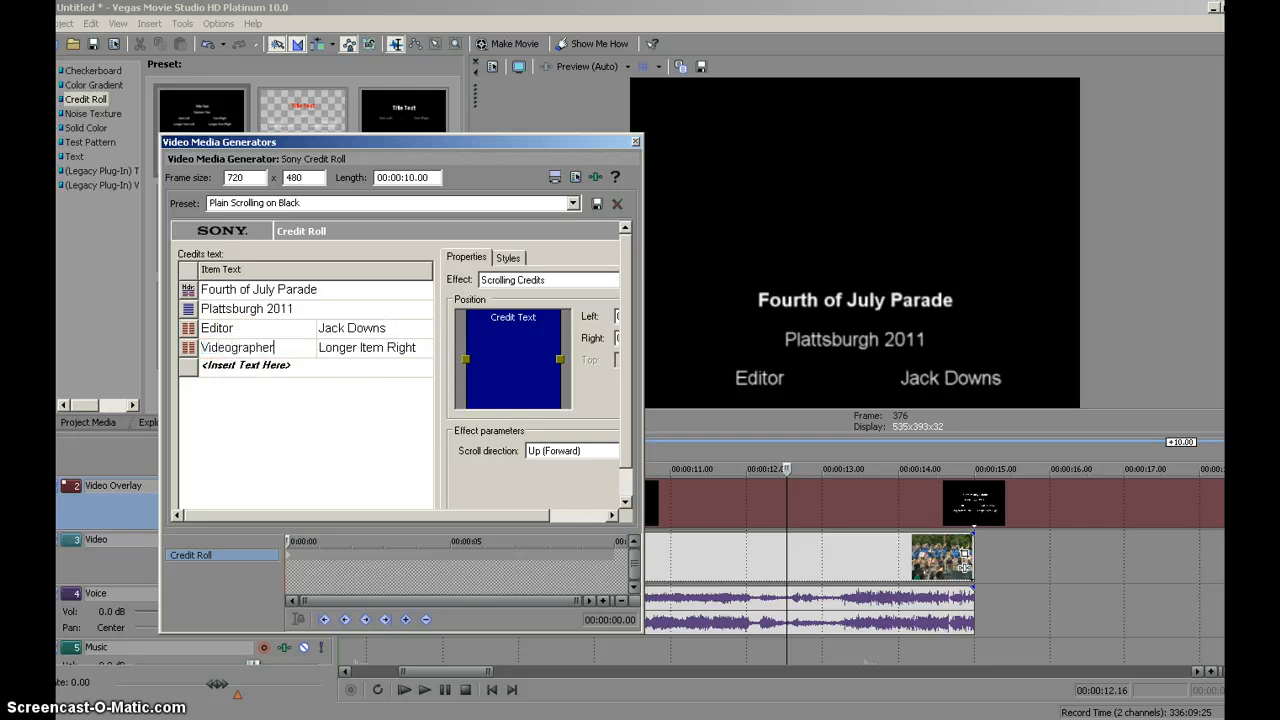
click(348, 352)
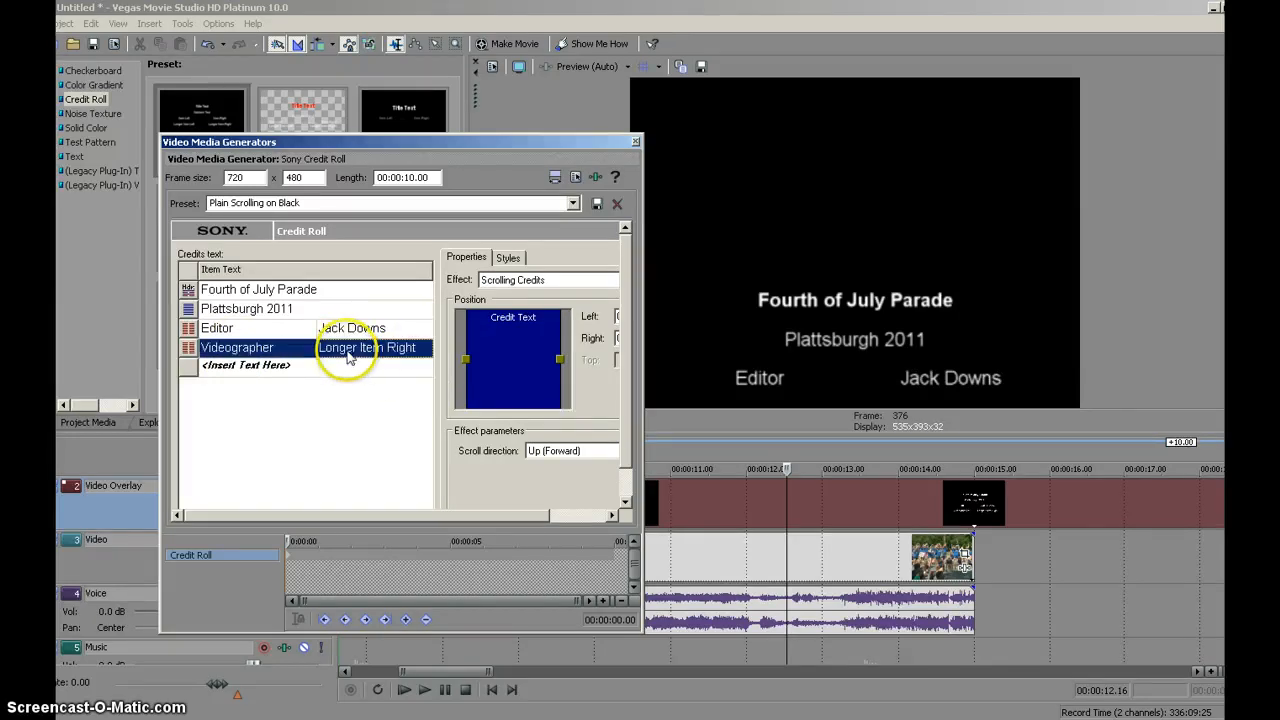
text(J)
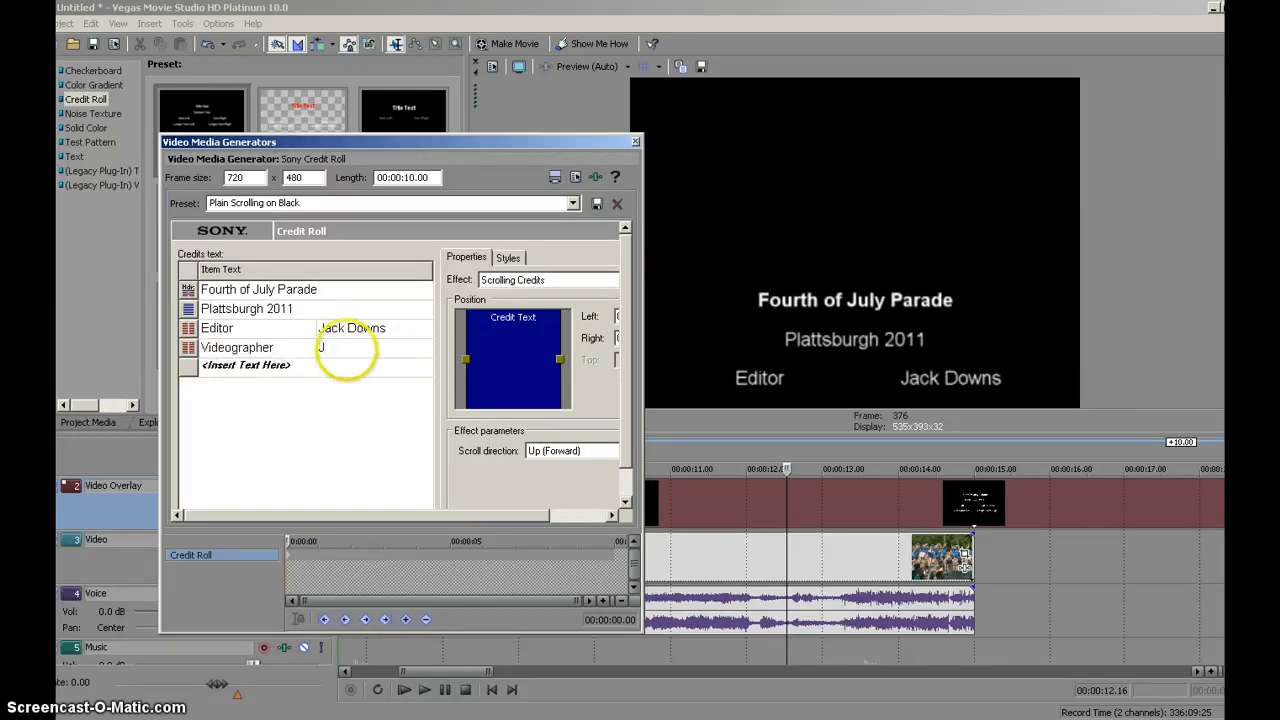
text(ack Downs)
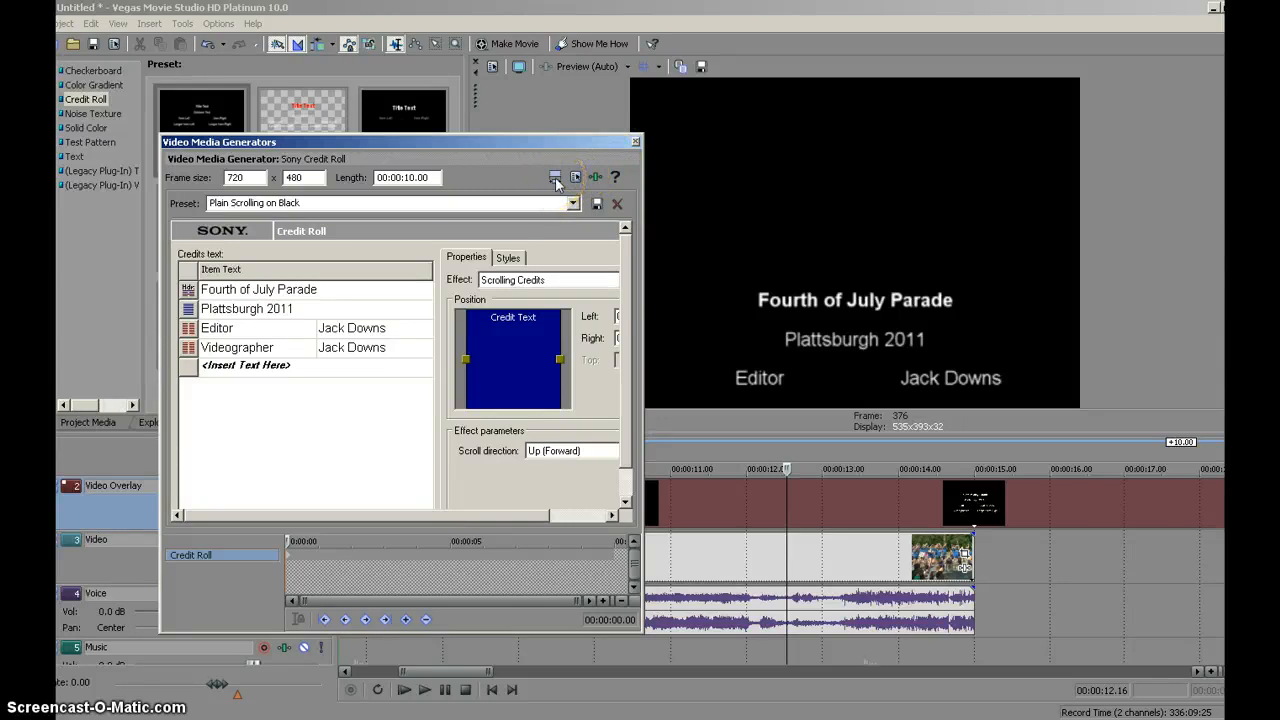
- Review the credit roll's length and its Match Event Length option, and close its settings
click(405, 178)
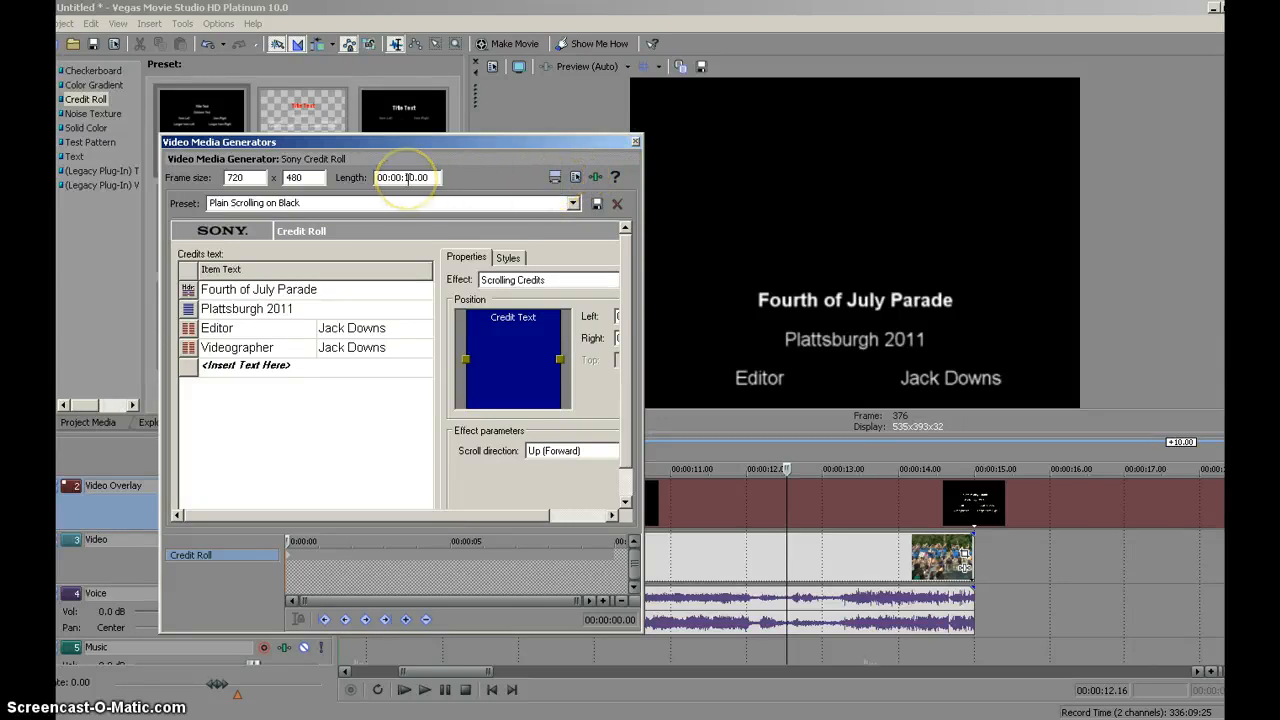
click(905, 518)
click(555, 177)
click(555, 177)
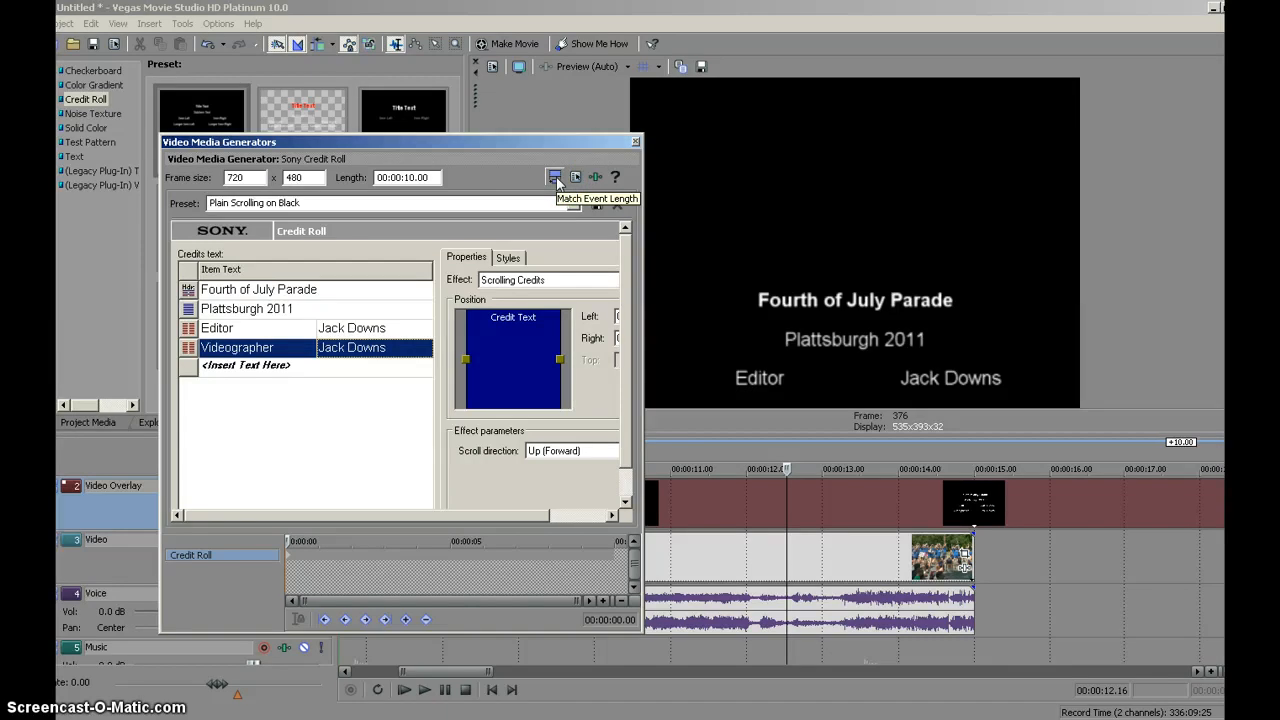
click(626, 145)
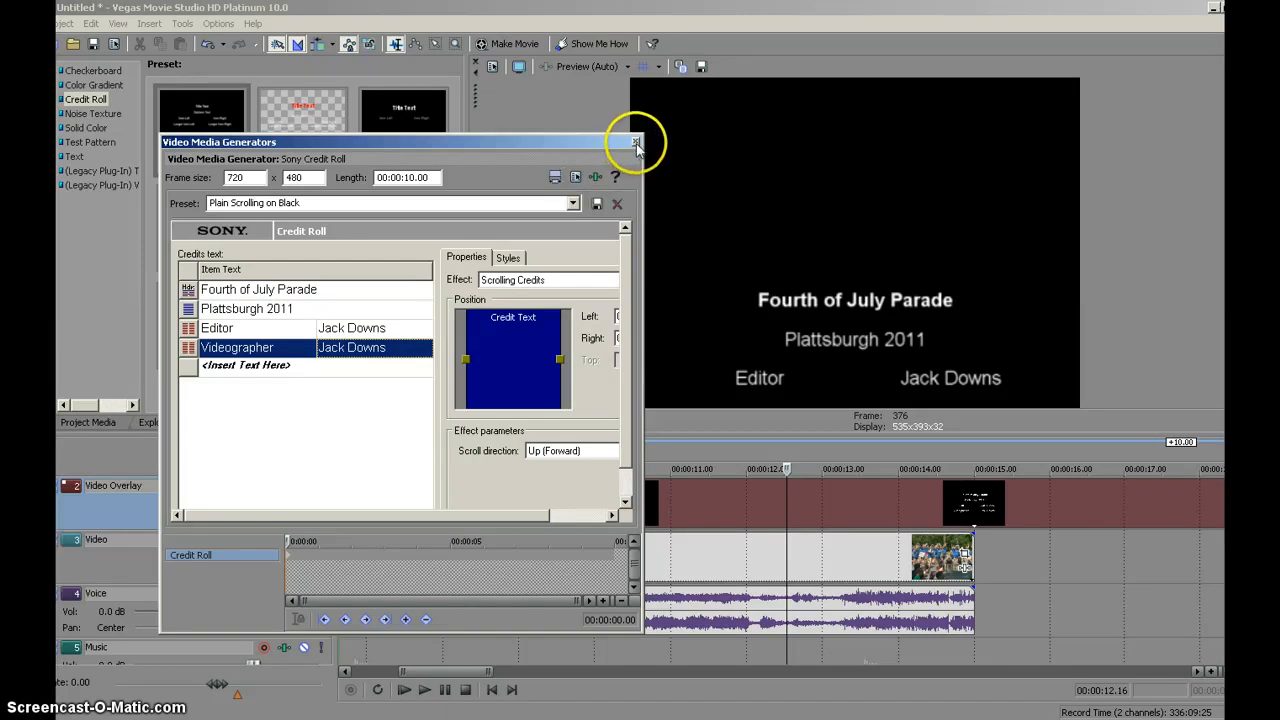
click(636, 145)
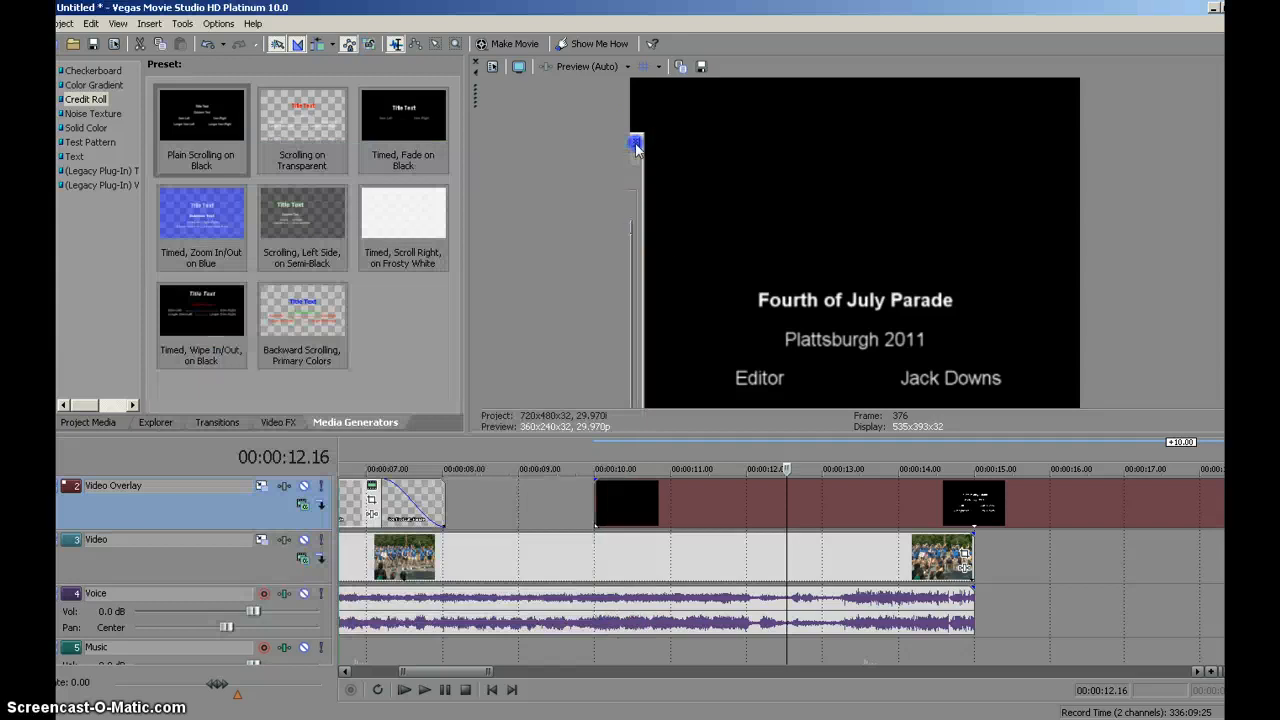
- Trim the end of the credit roll event to 00:00:15.00 and match its generated media length to the event
drag(463, 673, 486, 673)
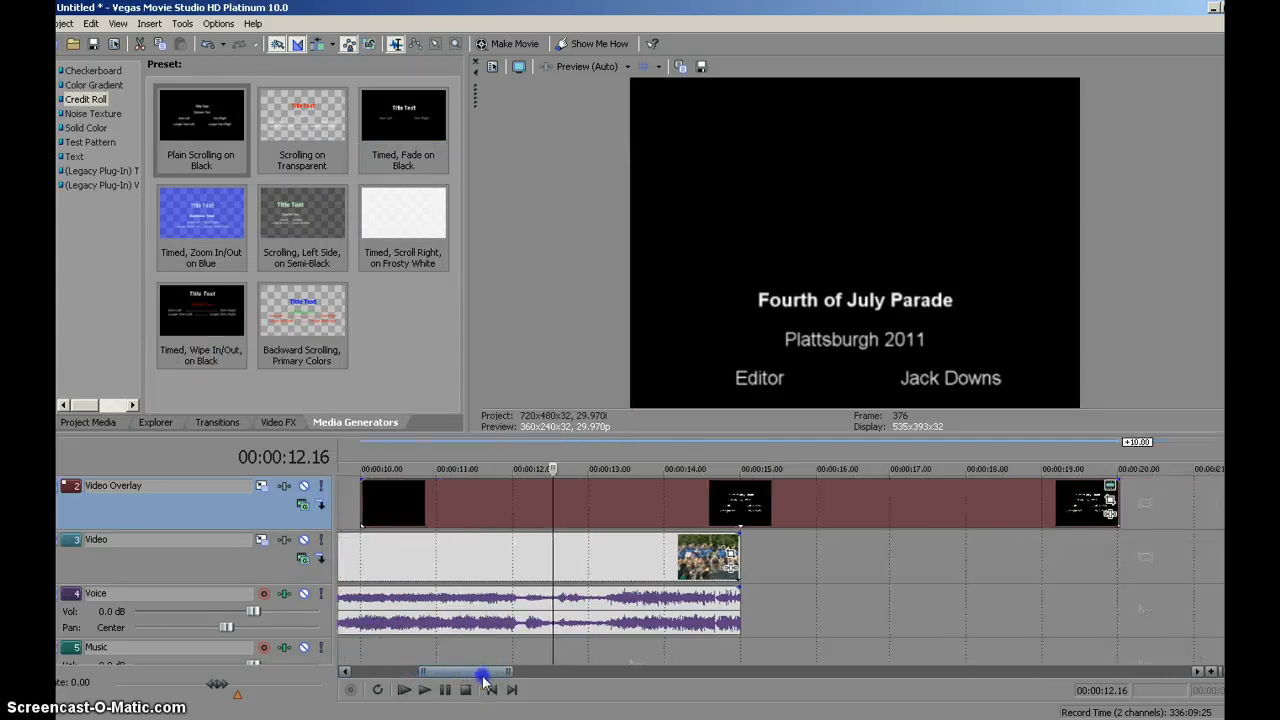
drag(1129, 481, 740, 490)
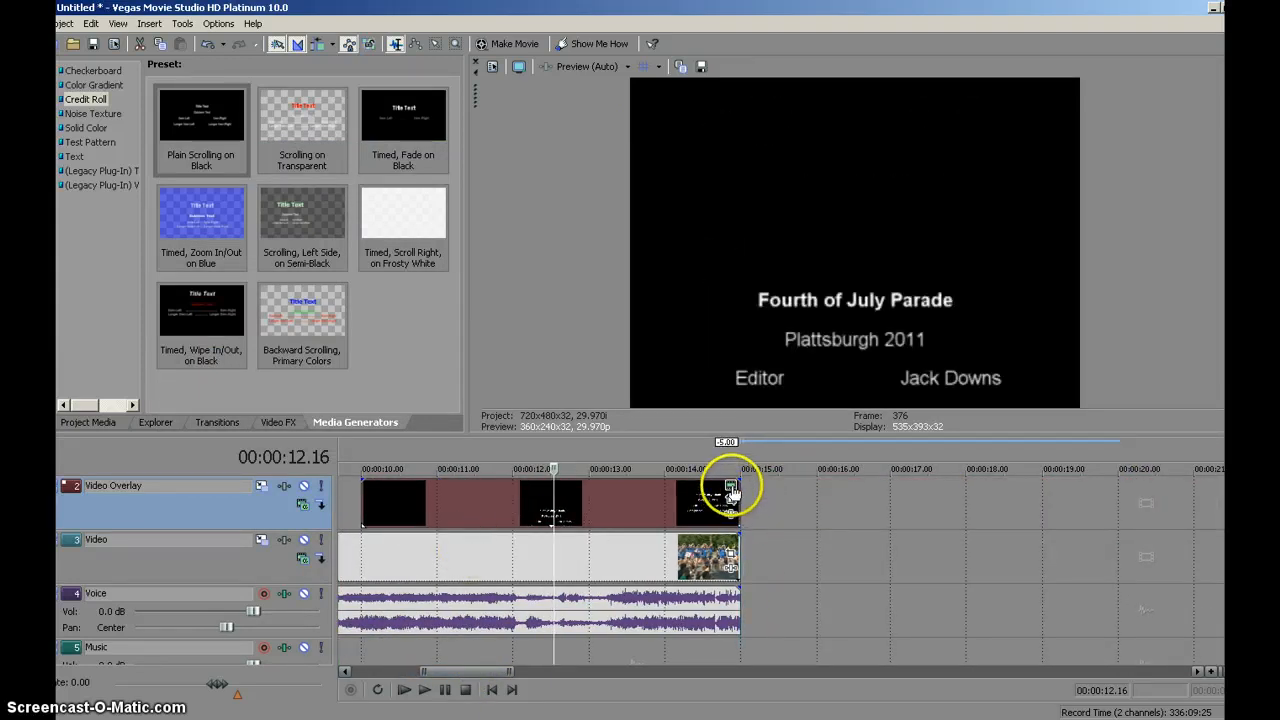
click(730, 488)
click(551, 180)
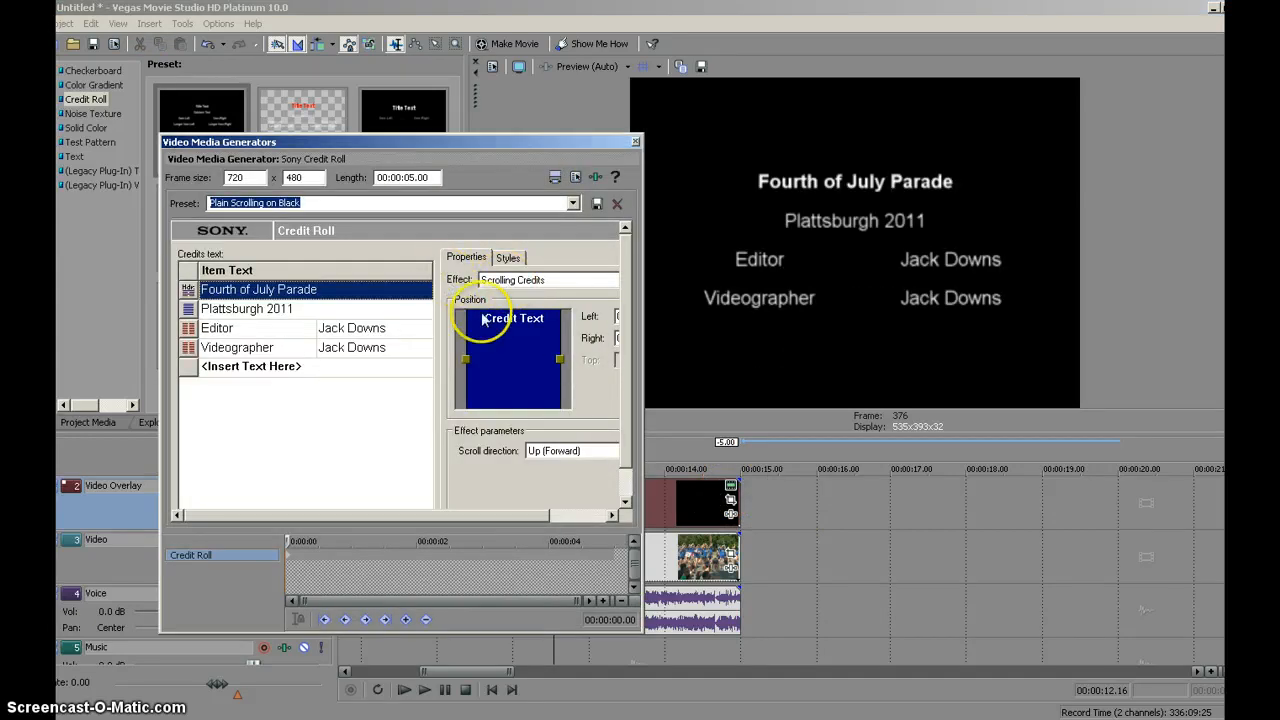
click(635, 142)
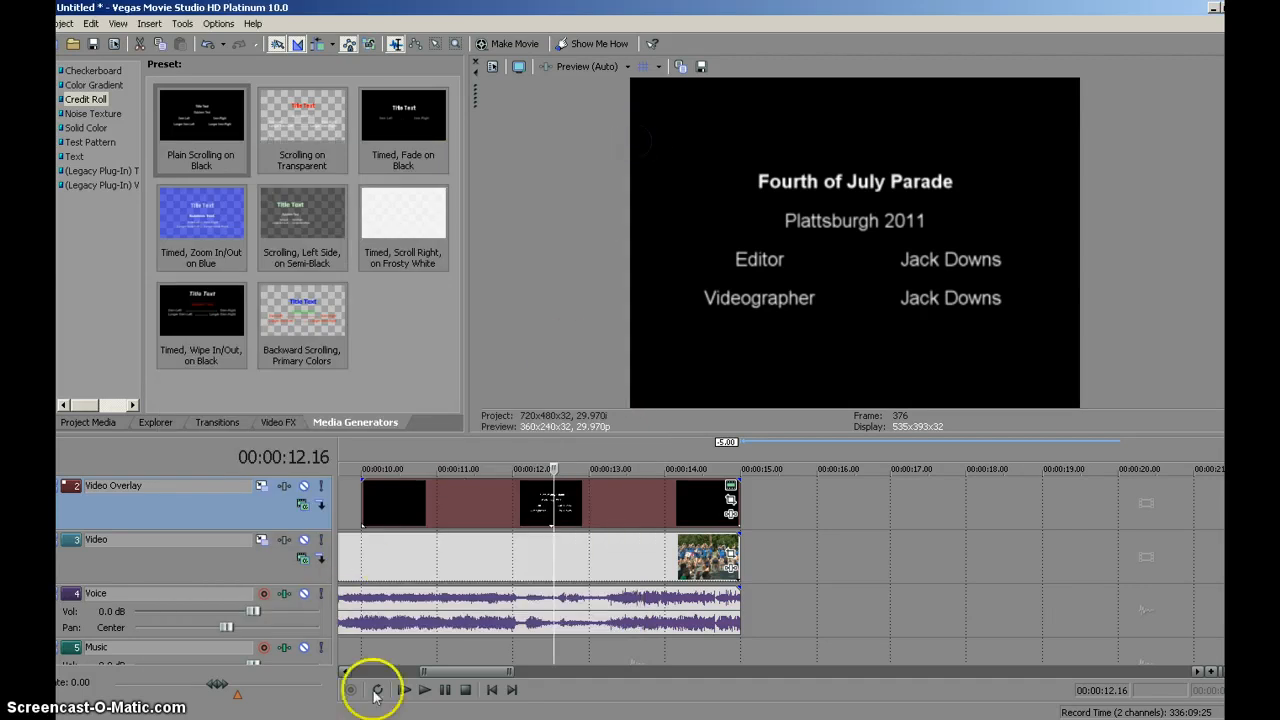
- Apply a fade-in of about 0.8 seconds to the credit roll and a fade-out of about 0.8 seconds to the Voice audio
drag(434, 672, 420, 673)
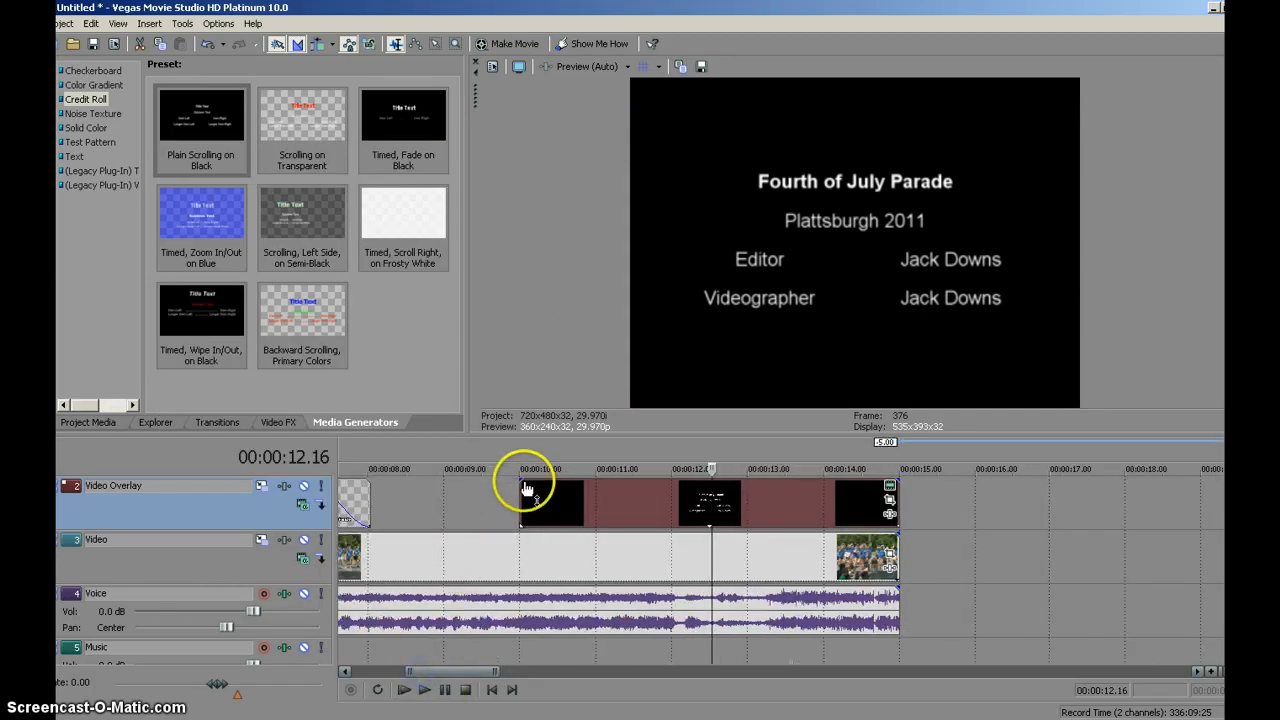
drag(527, 488, 580, 482)
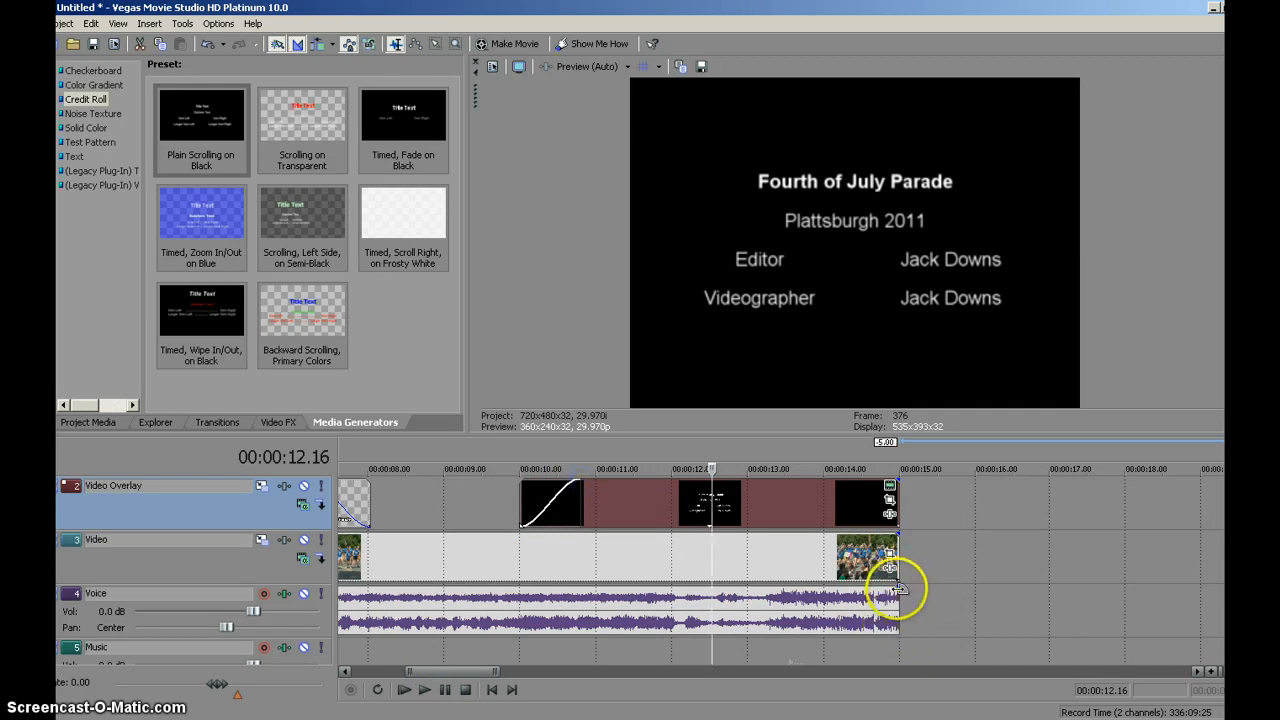
drag(897, 589, 838, 586)
- Play the timeline from 00:00:09.03 to preview the credits fading in and scrolling, and stop playback
click(449, 514)
click(426, 690)
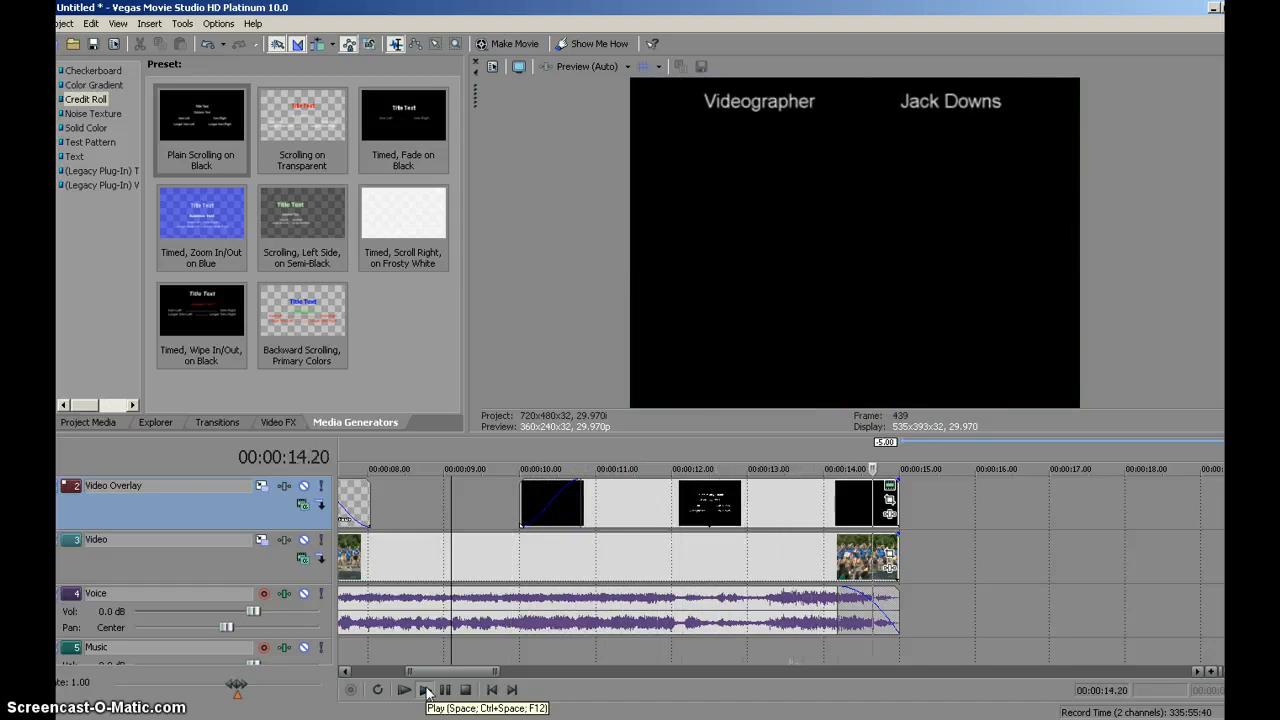
click(467, 692)
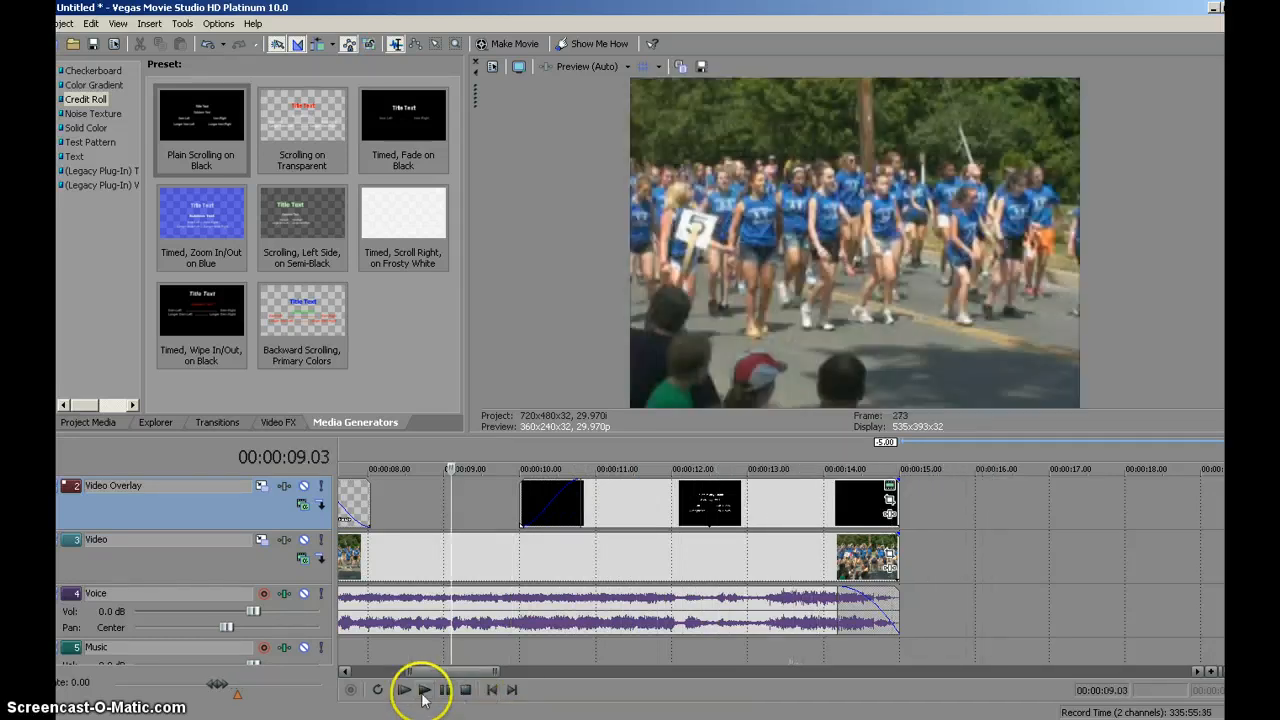
- Play the whole movie from 00:00:00.00 through the closing credits, and stop playback
drag(430, 671, 335, 672)
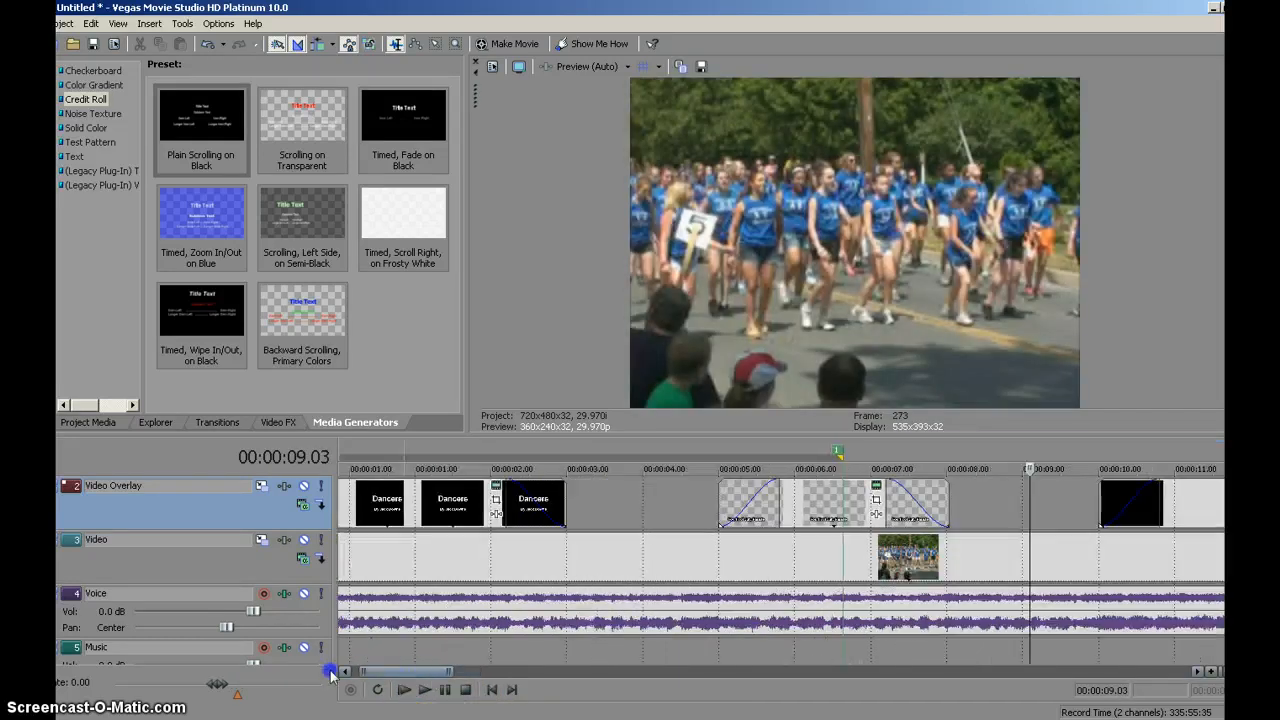
click(491, 690)
click(421, 692)
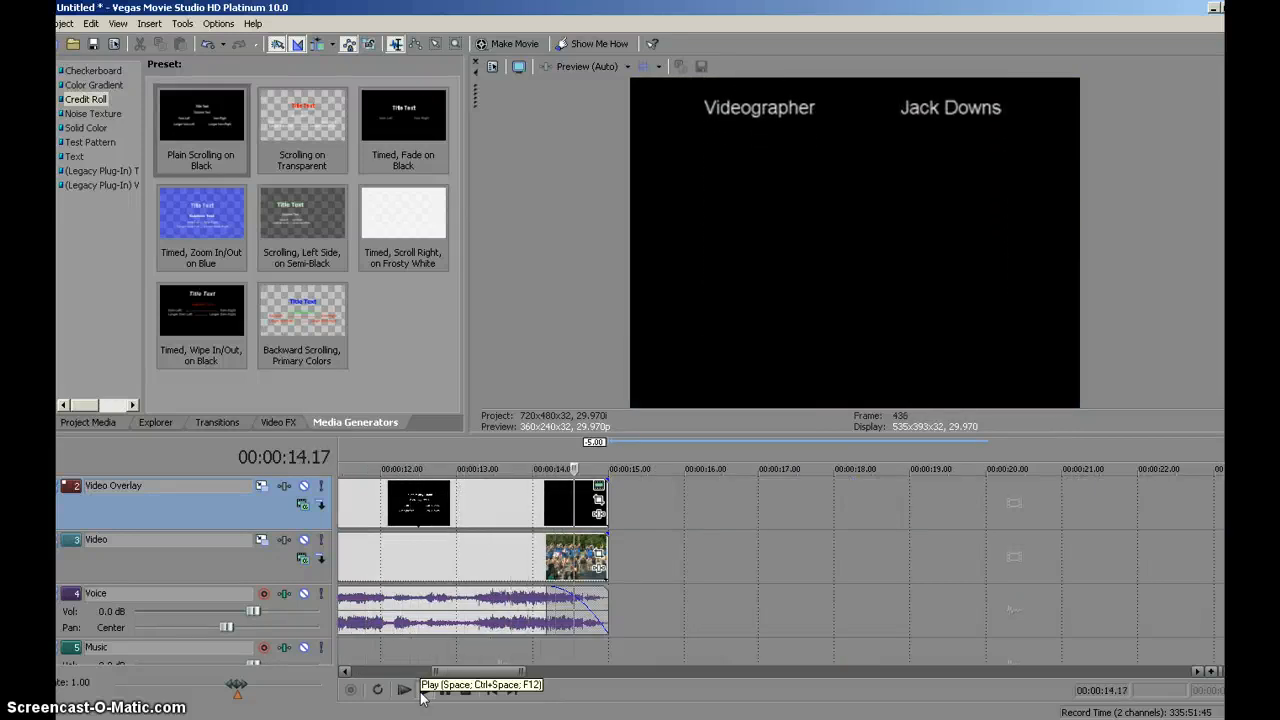
click(467, 690)
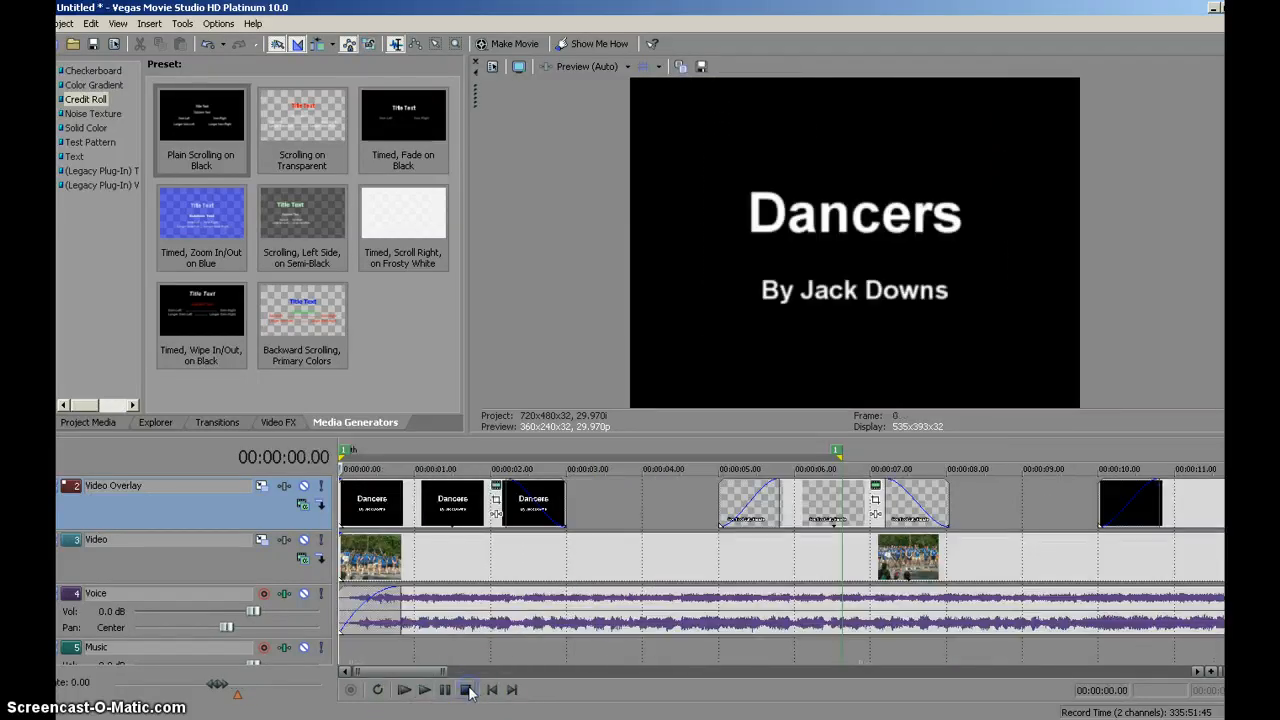